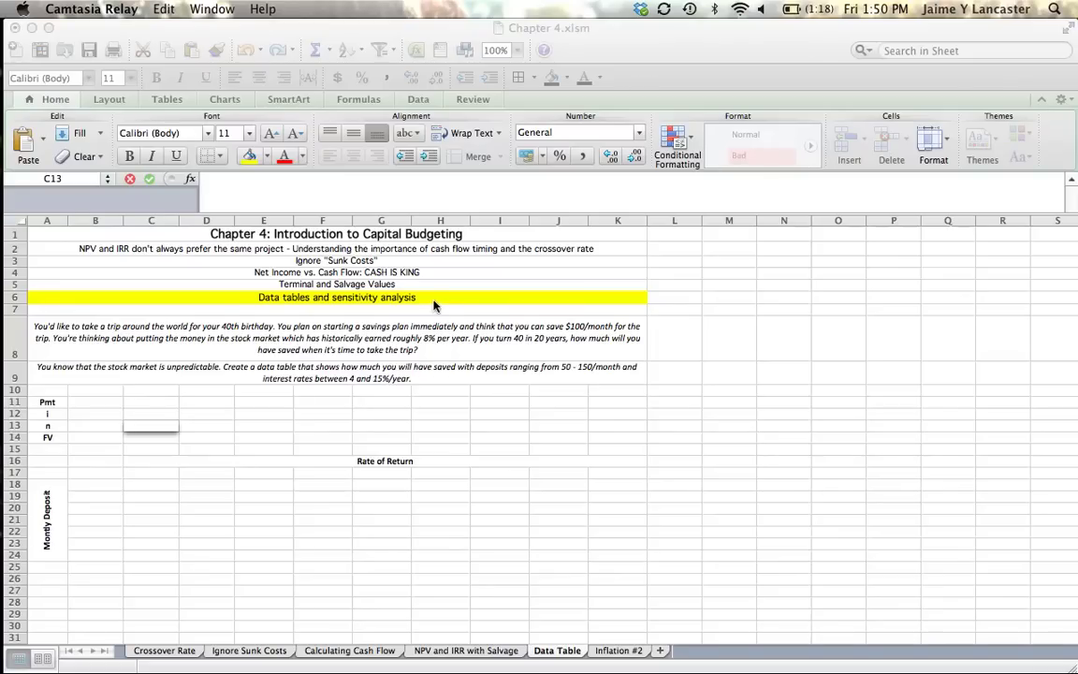
# Enter 100, 8 and 20 as the payment, rate and years in B11:B13
pyautogui.click(433, 304)
pyautogui.click(433, 300)
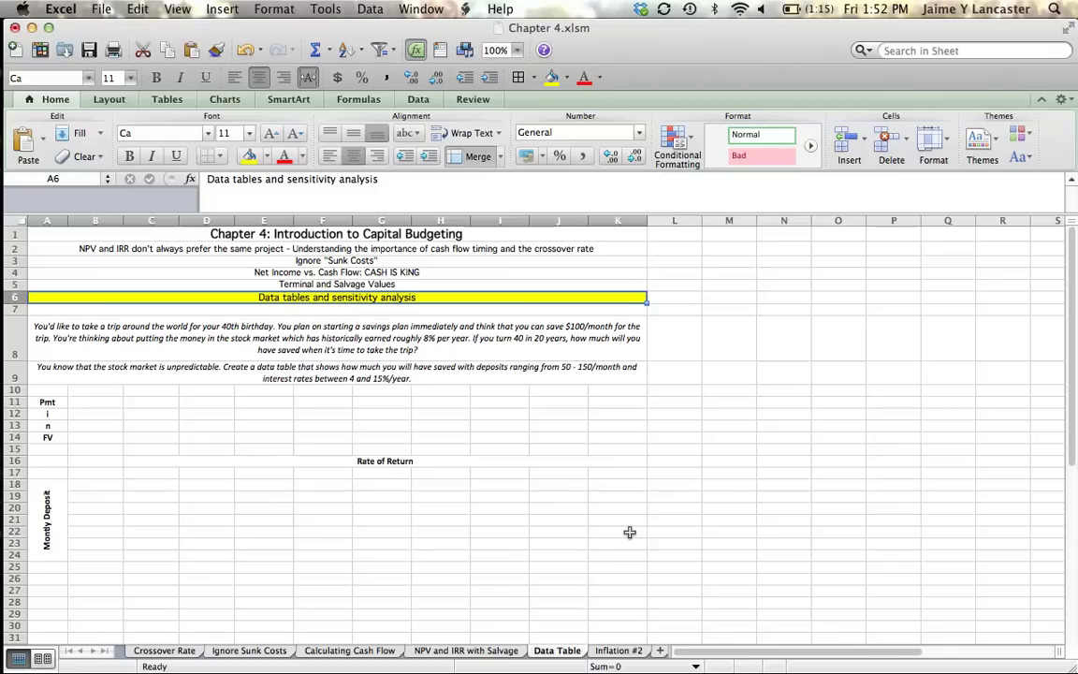
pyautogui.click(87, 404)
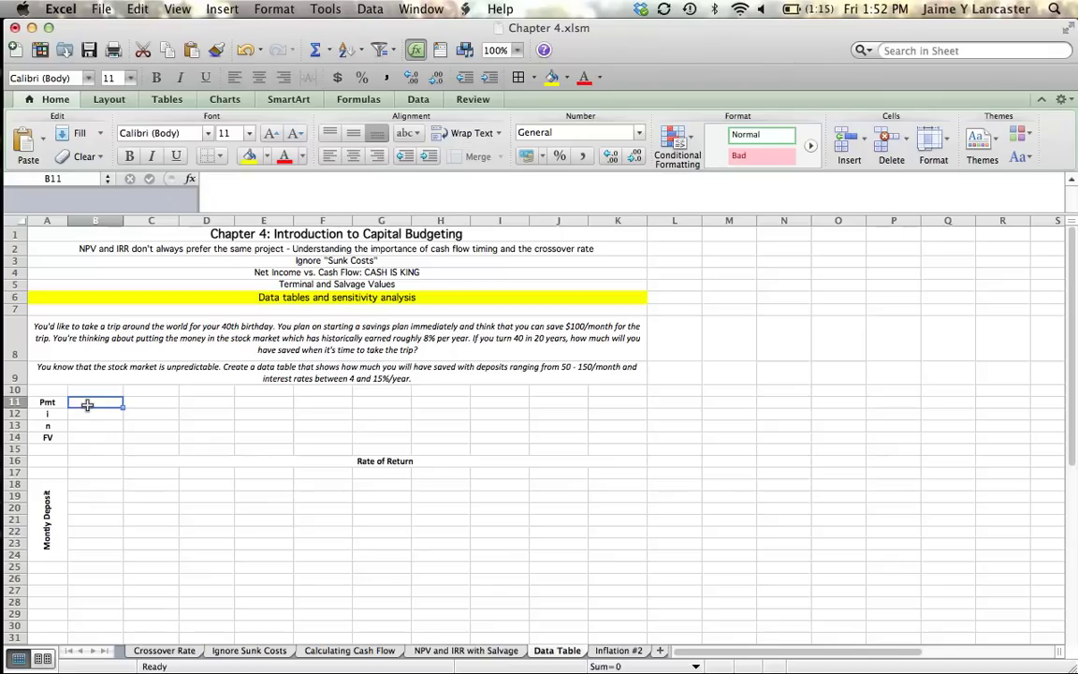
pyautogui.write('100')
pyautogui.press('Return')
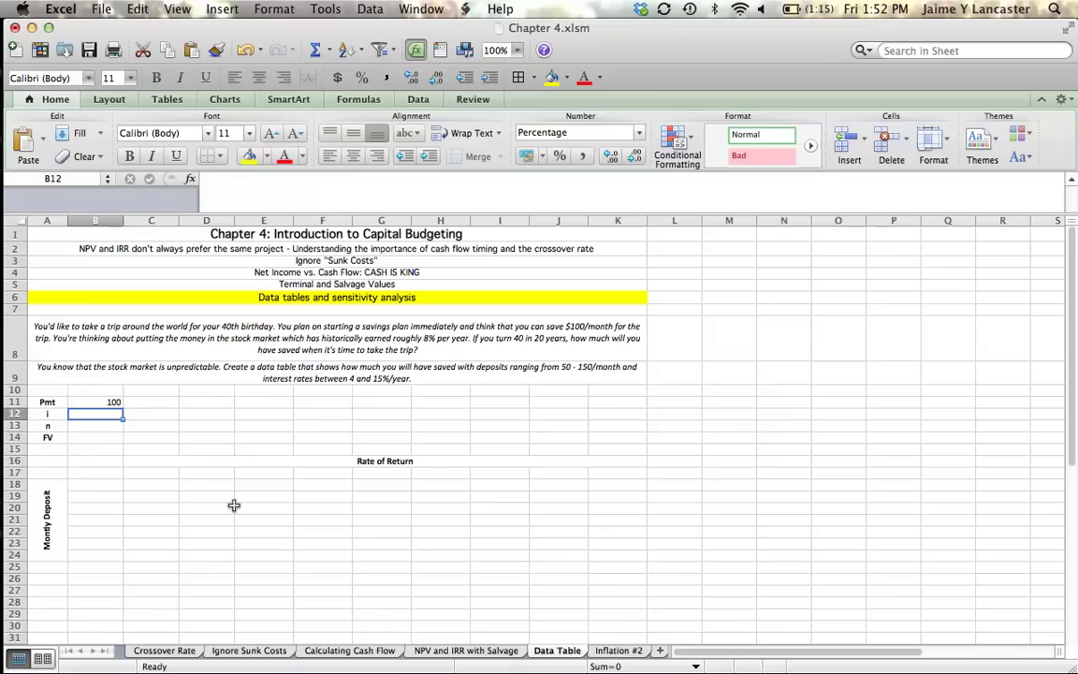
pyautogui.write('8')
pyautogui.press('Return')
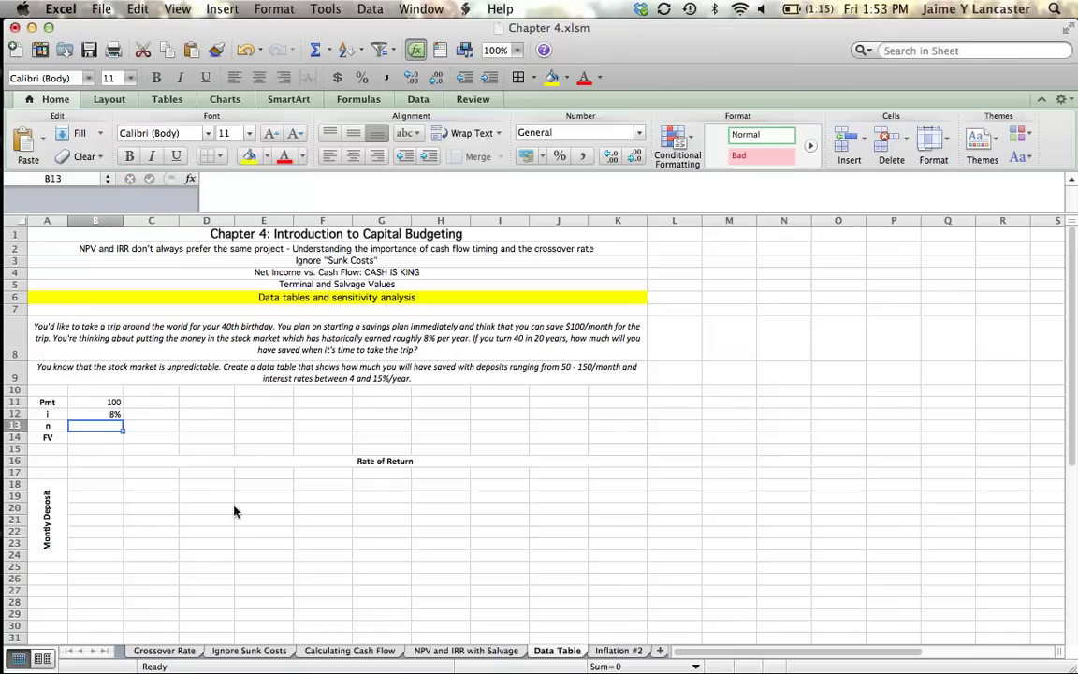
pyautogui.write('20')
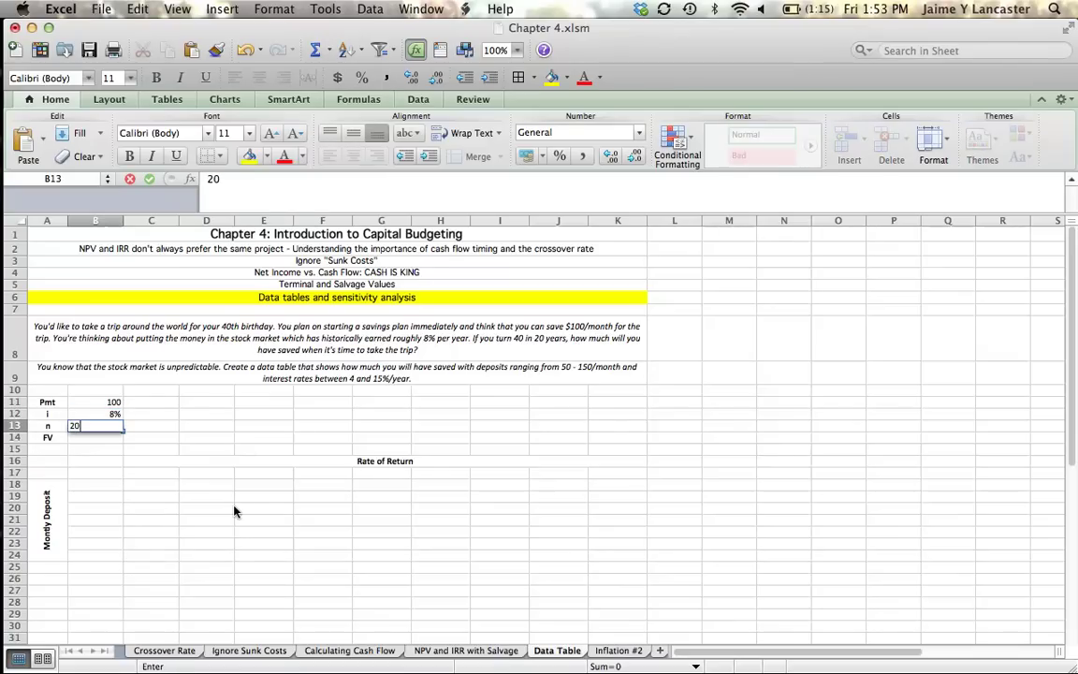
pyautogui.press('Return')
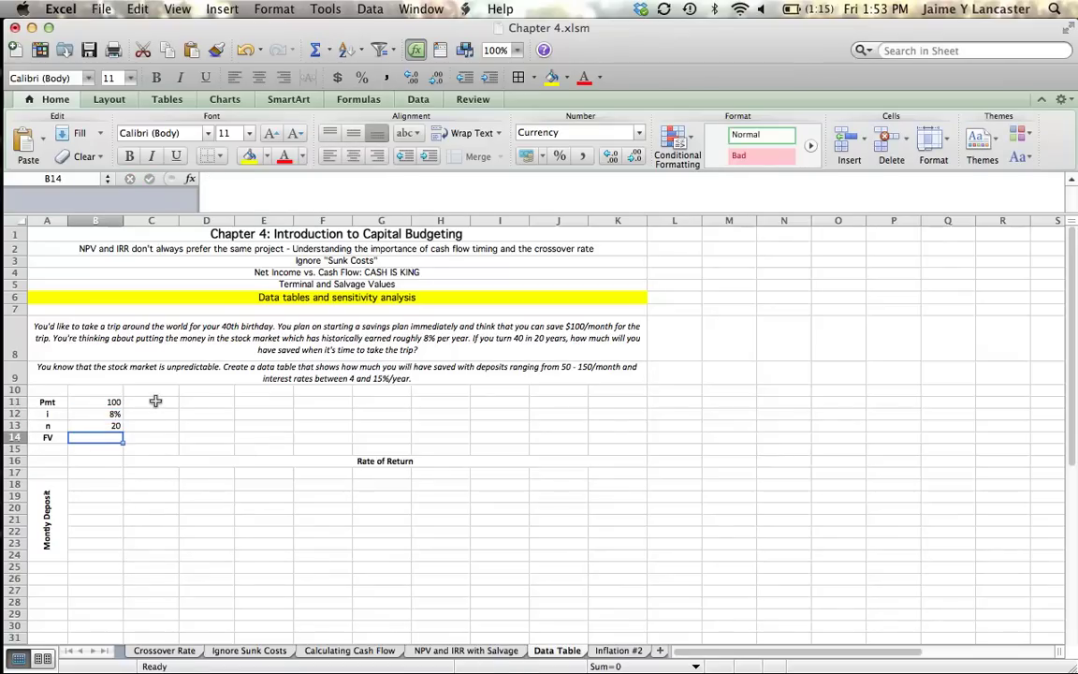
# Label the inputs 'per month', 'per year' and 'year' in C11:C13
pyautogui.click(155, 400)
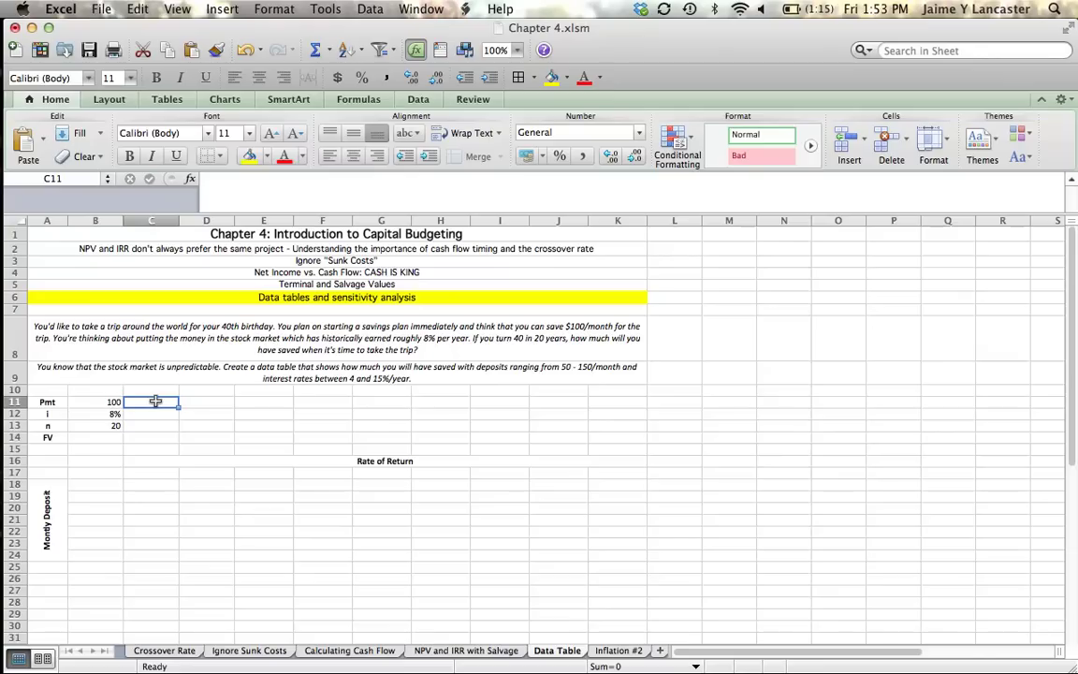
pyautogui.write('per month')
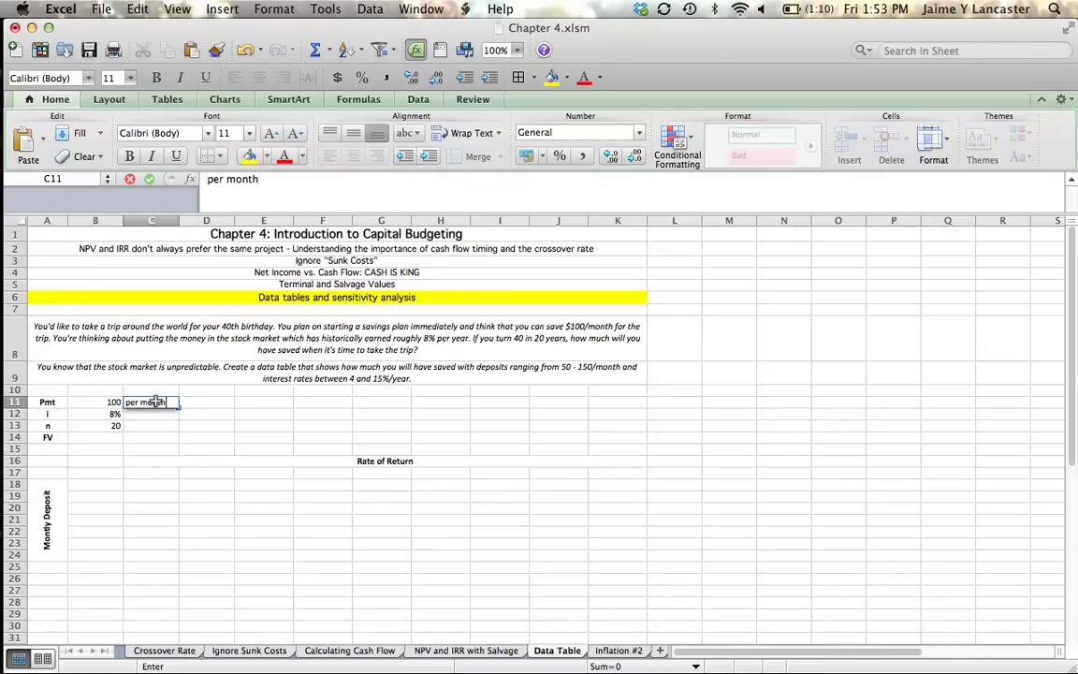
pyautogui.press('Return')
pyautogui.write('per year')
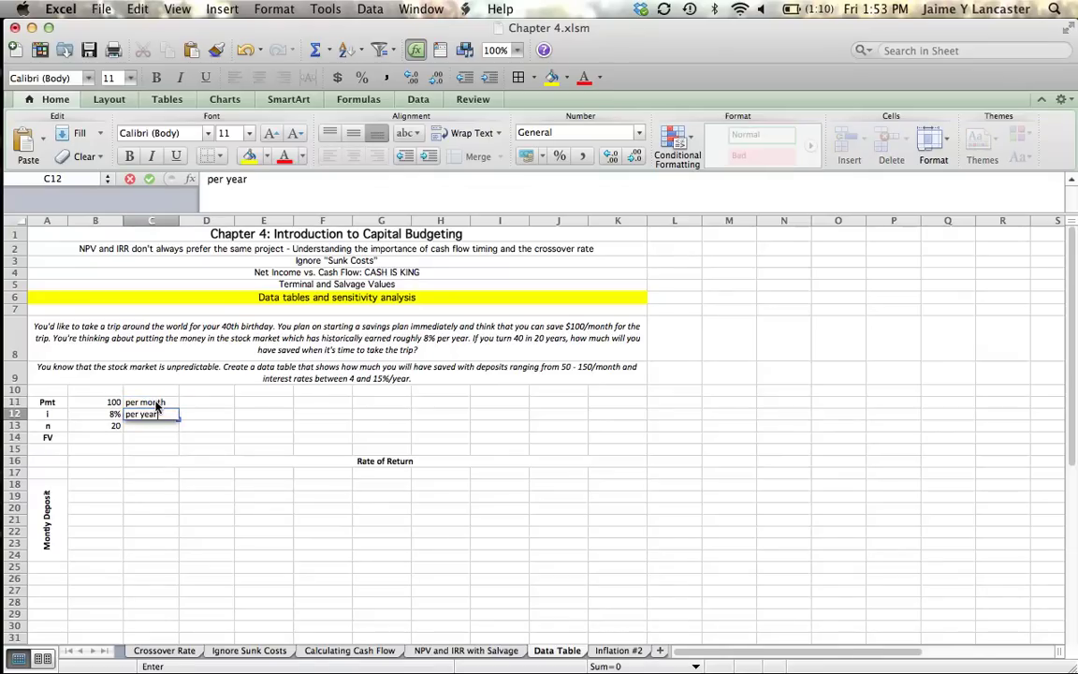
pyautogui.press('Return')
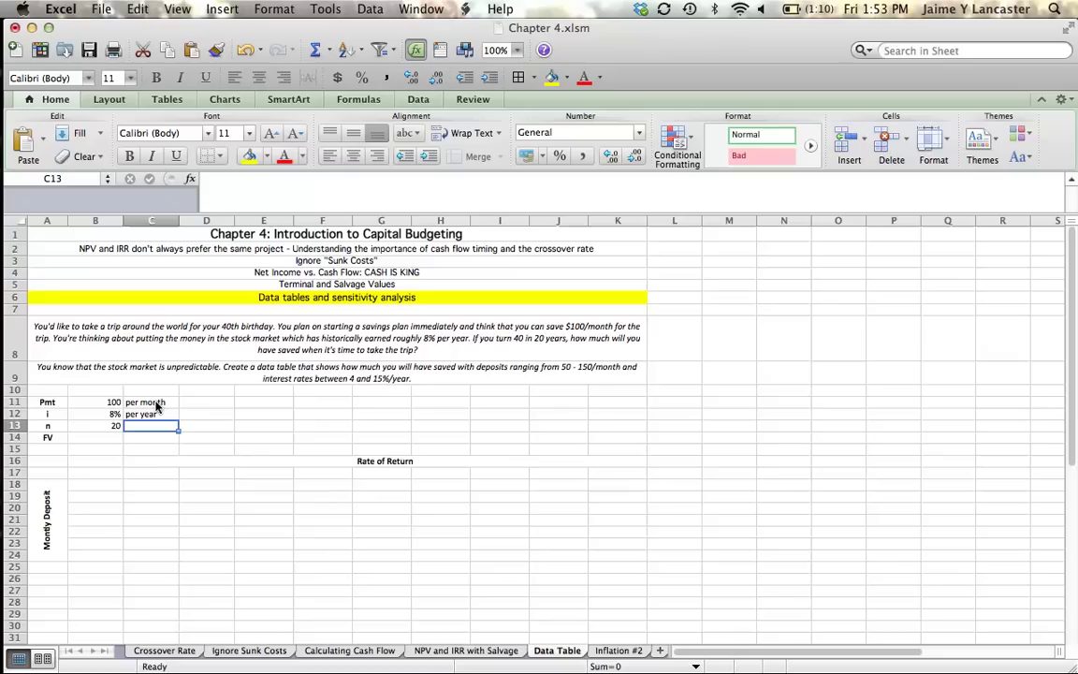
pyautogui.write('year')
pyautogui.press('Return')
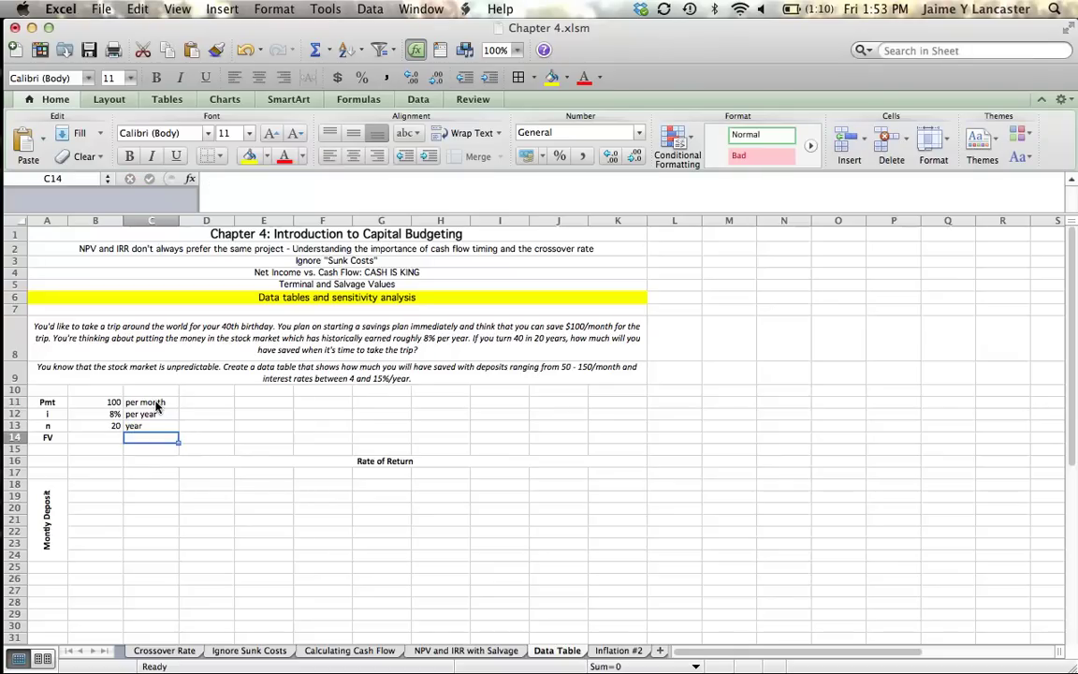
pyautogui.click(112, 436)
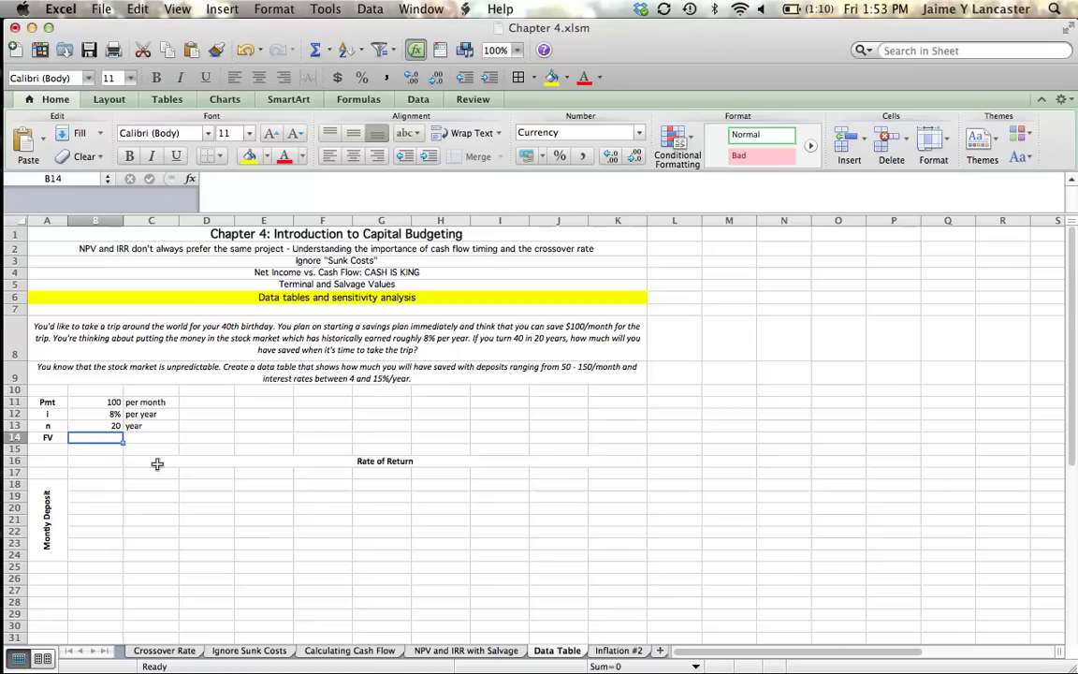
# Enter =FV(B12/12,B13*12,-B11,,1) in B14 to compute the future value
pyautogui.write('=fv')
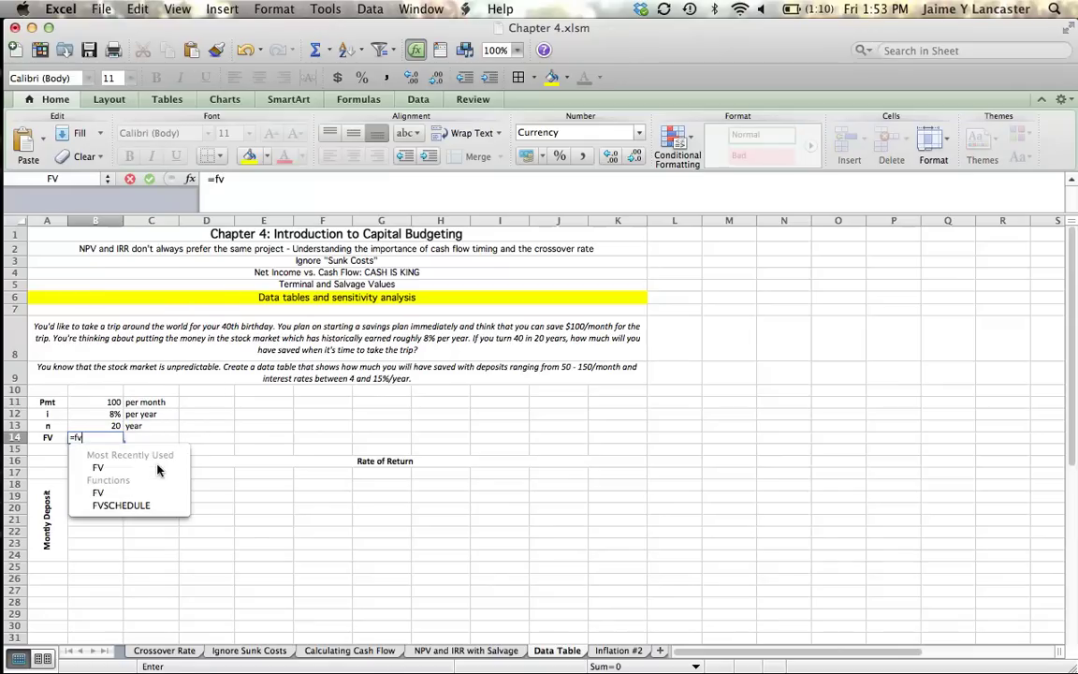
pyautogui.write('(')
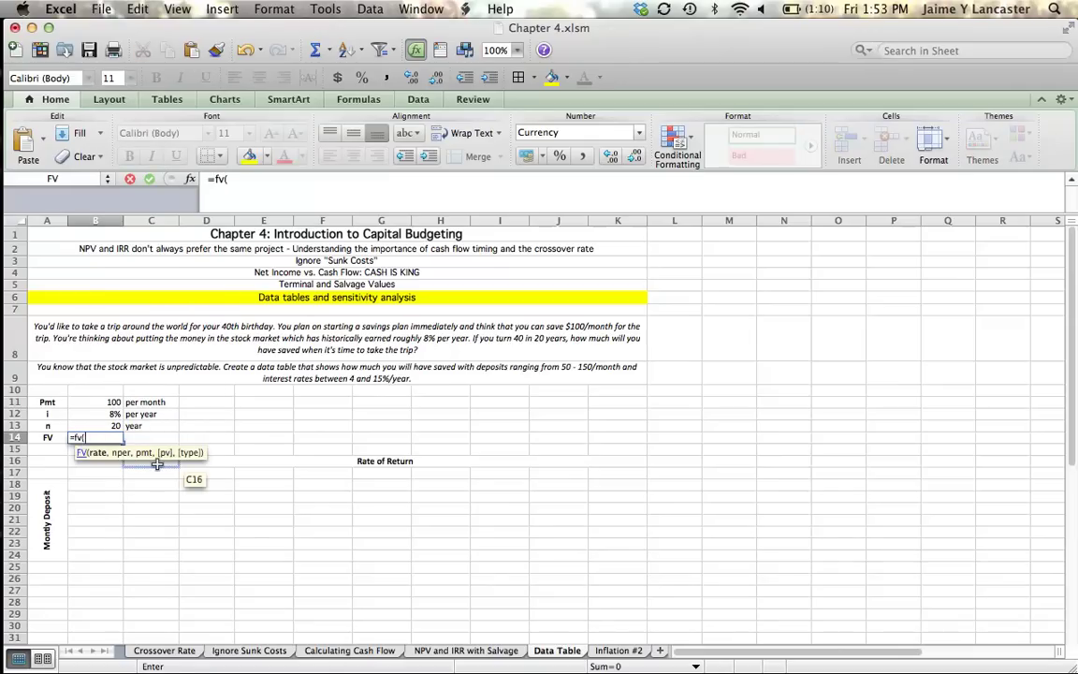
pyautogui.click(100, 417)
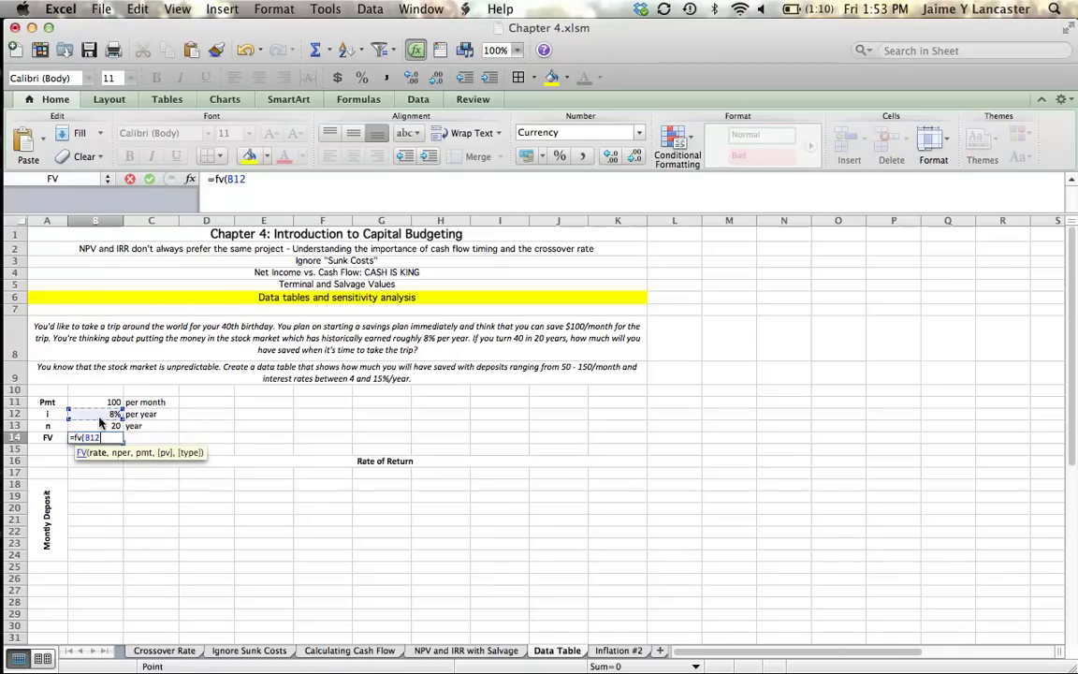
pyautogui.write('/12')
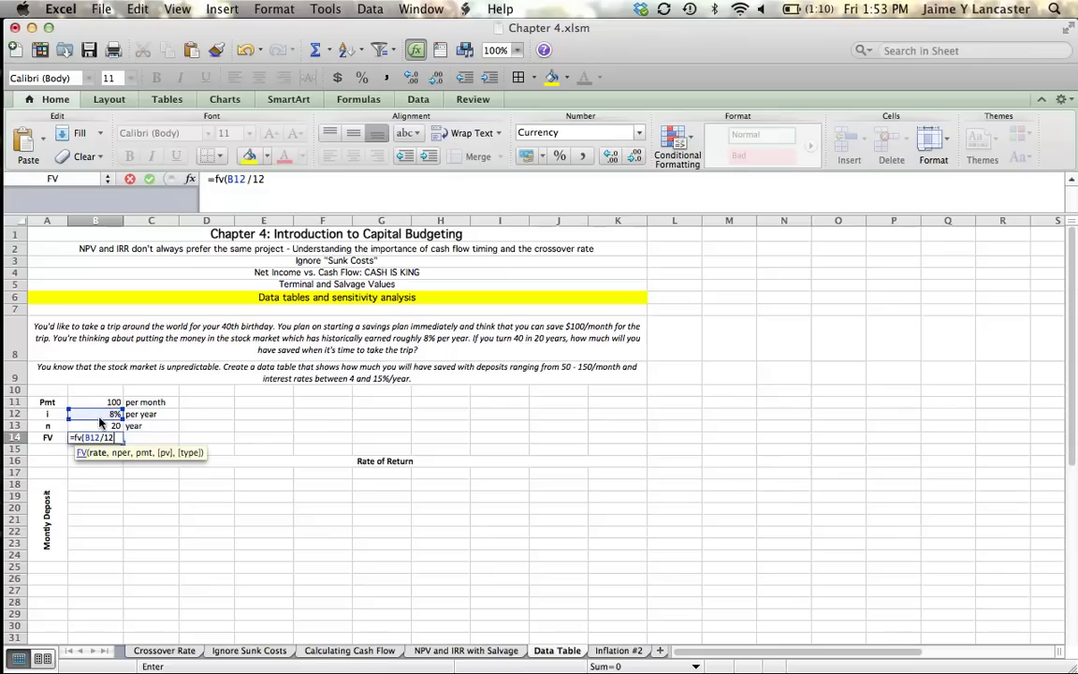
pyautogui.write(',')
pyautogui.click(101, 426)
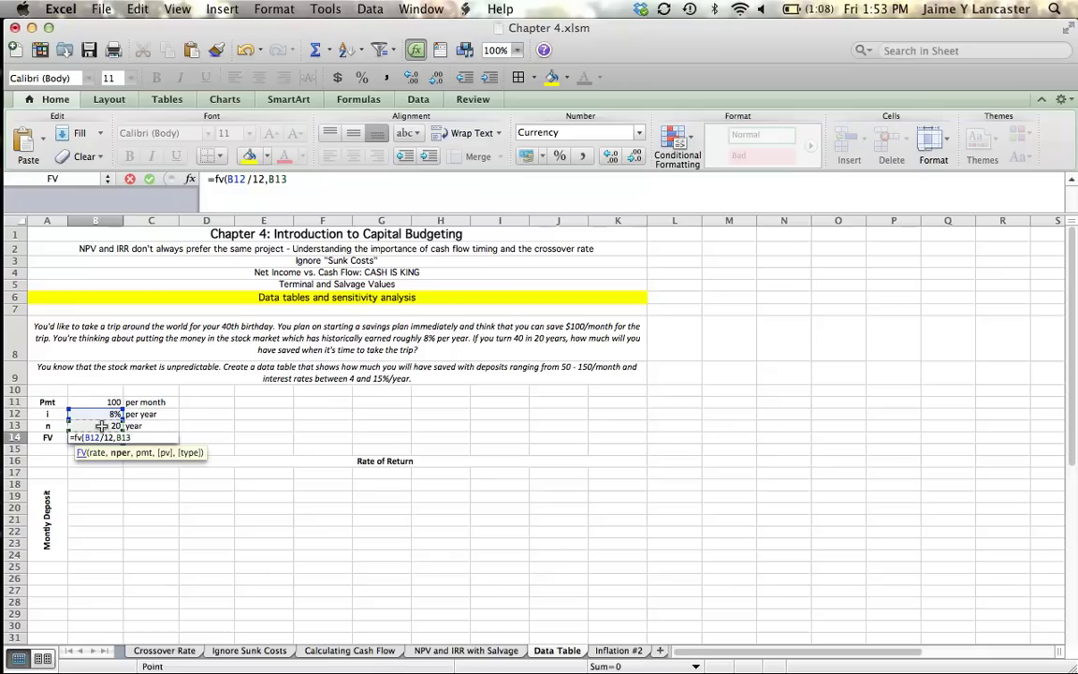
pyautogui.write('*12')
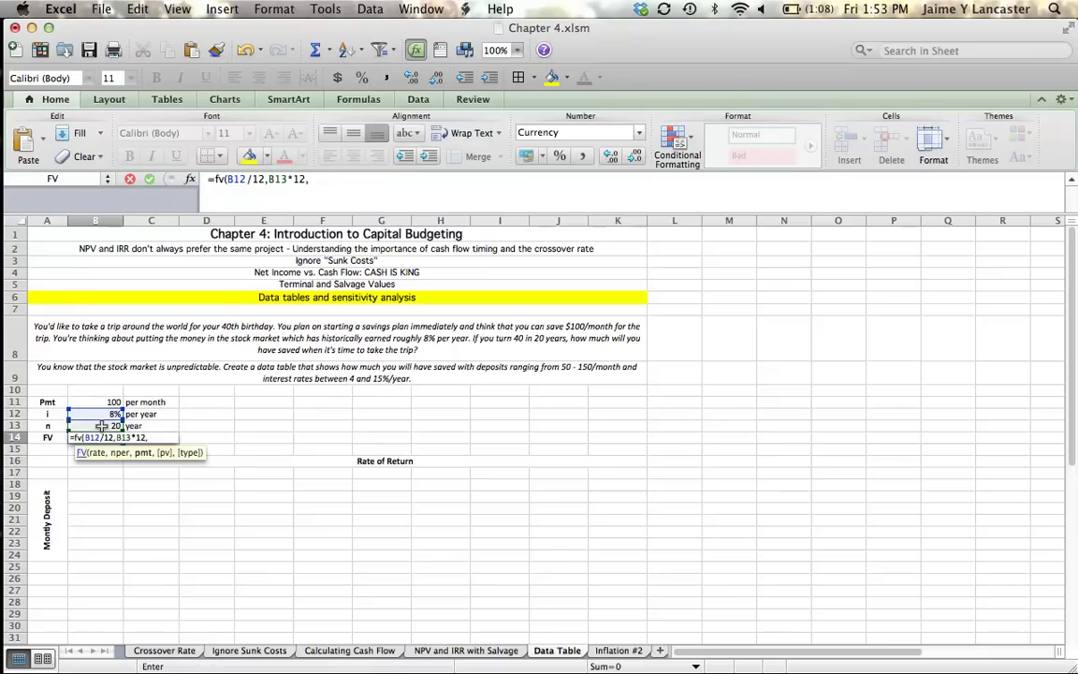
pyautogui.write(',-')
pyautogui.click(104, 402)
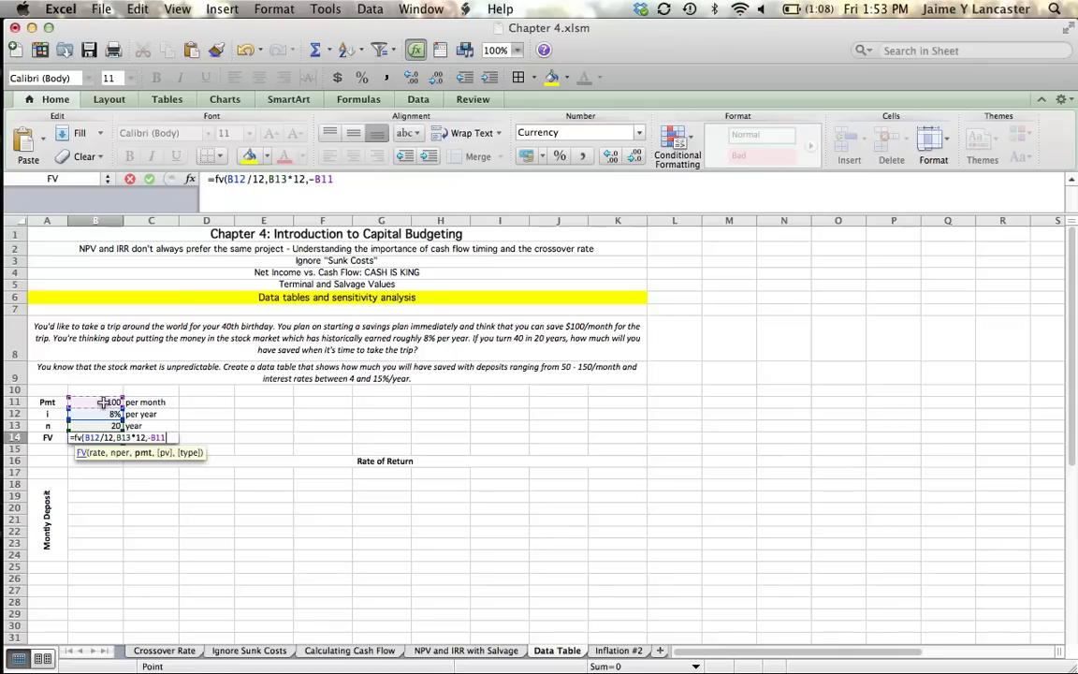
pyautogui.write(',')
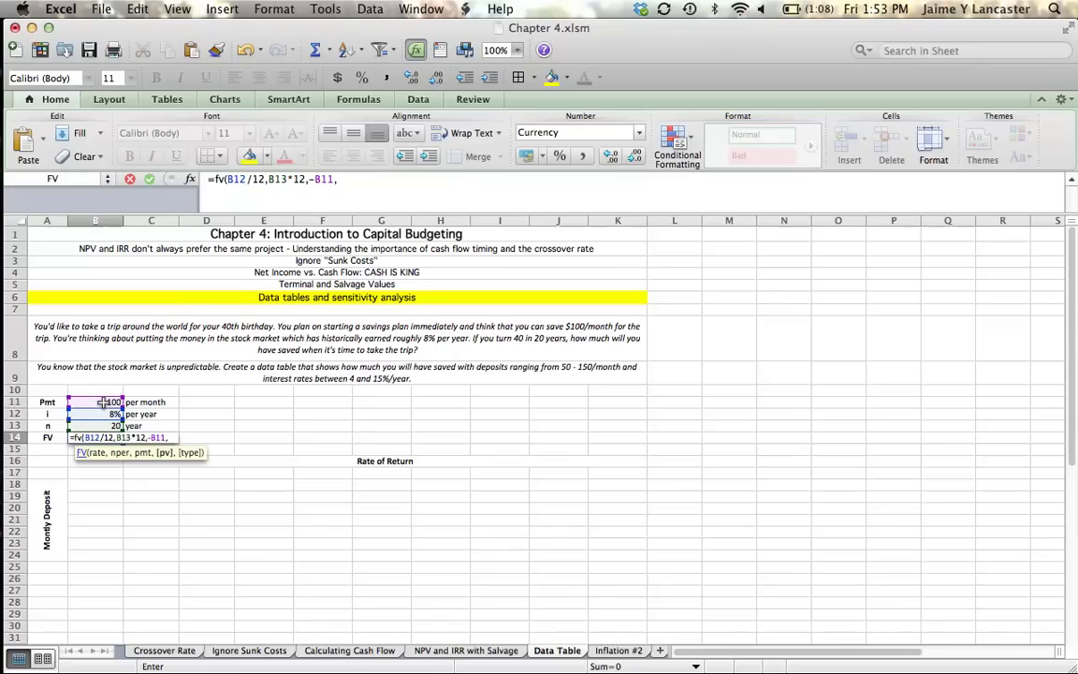
pyautogui.write(',1)')
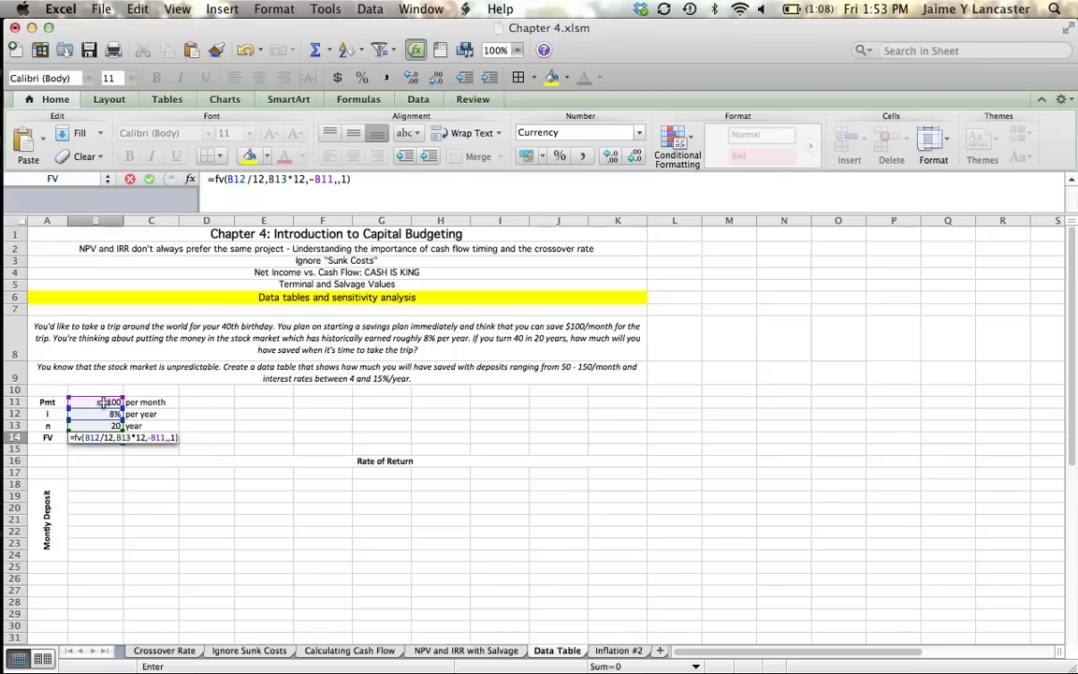
pyautogui.press('Return')
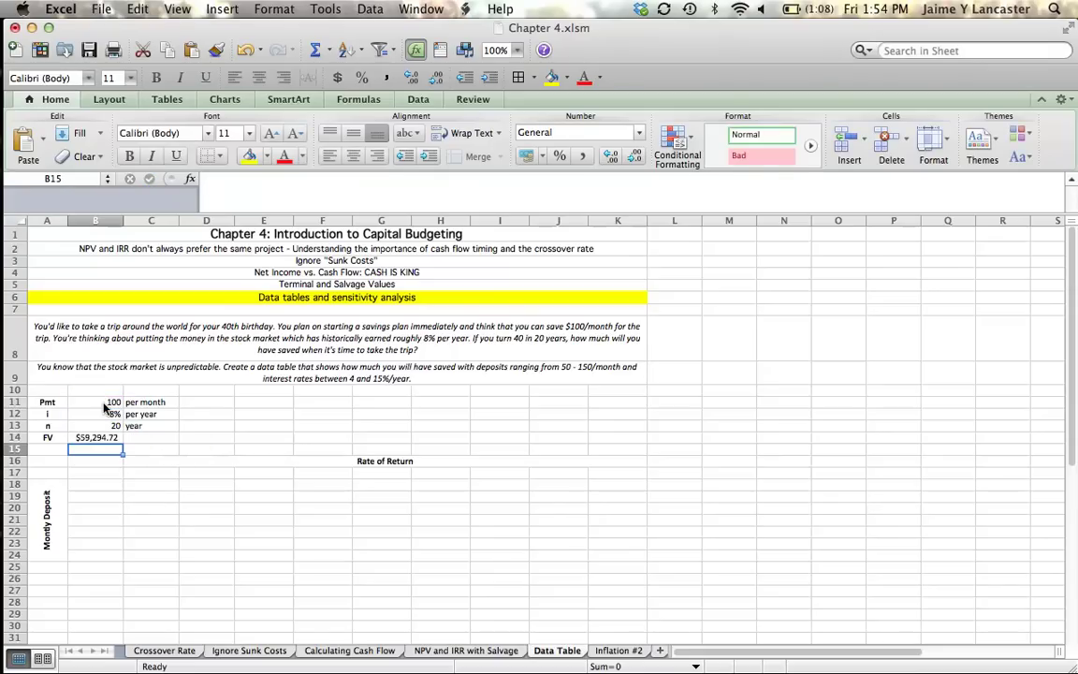
# Remove both decimal places from B14 so it shows $59,295
pyautogui.click(93, 437)
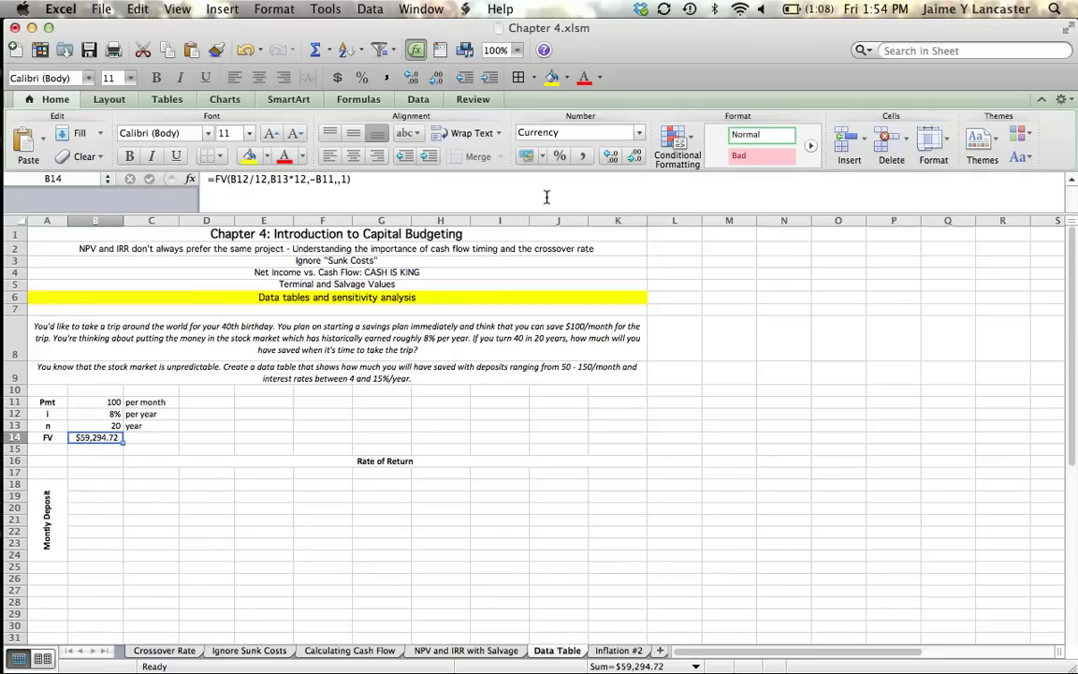
pyautogui.click(634, 157)
pyautogui.click(633, 157)
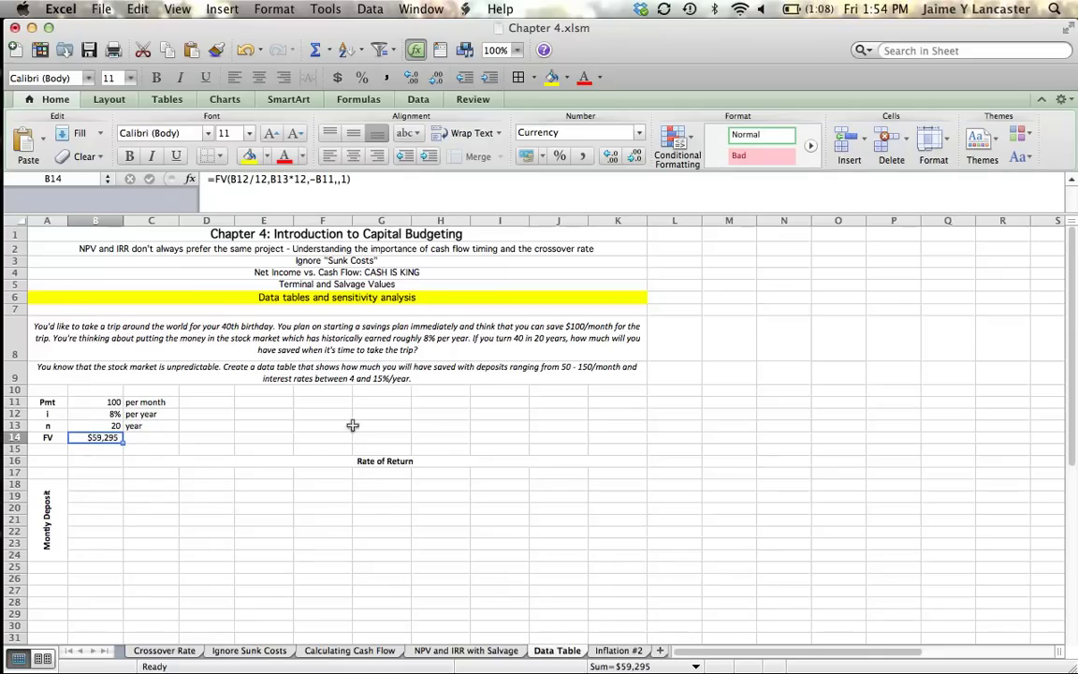
pyautogui.click(266, 470)
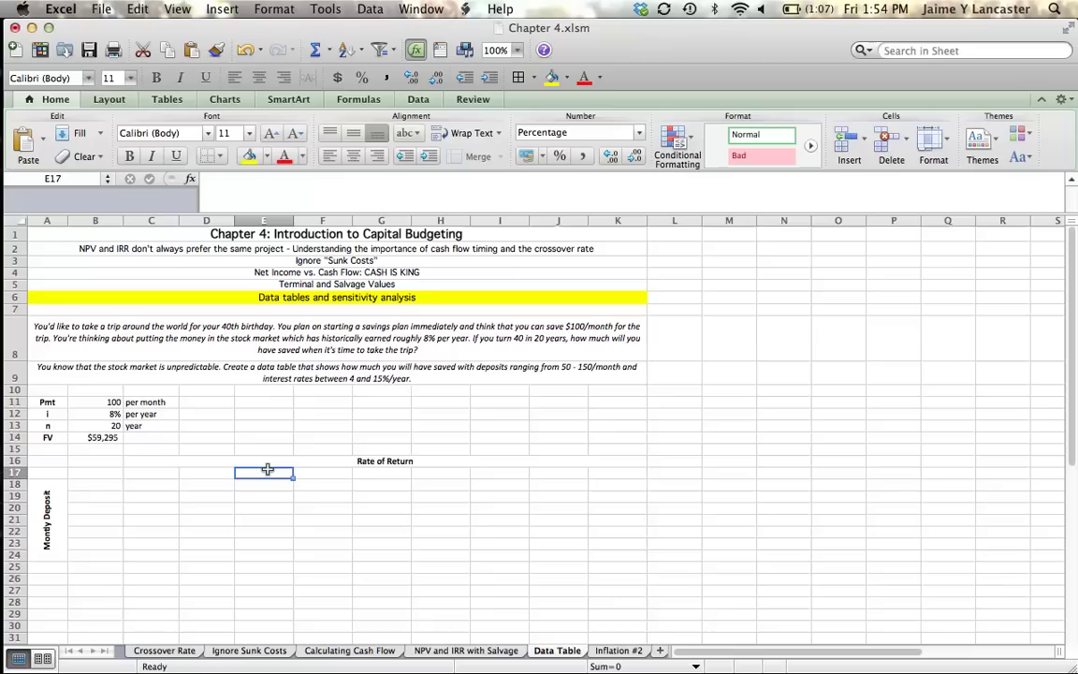
# Link the table's corner cell B17 to the future value with =B14
pyautogui.click(100, 482)
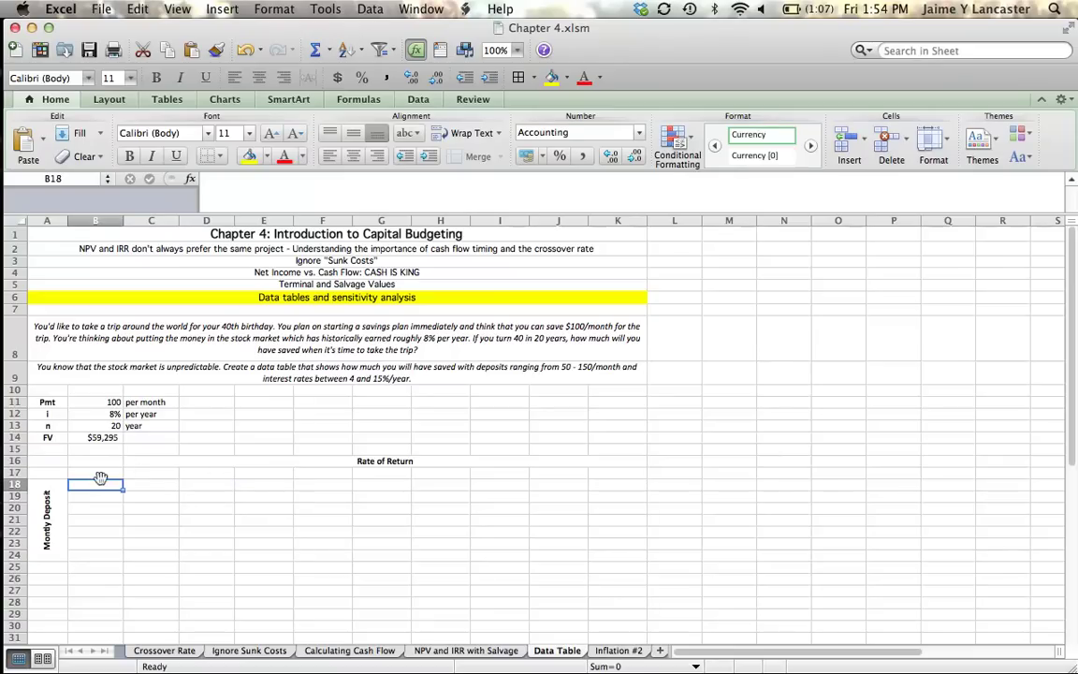
pyautogui.click(100, 473)
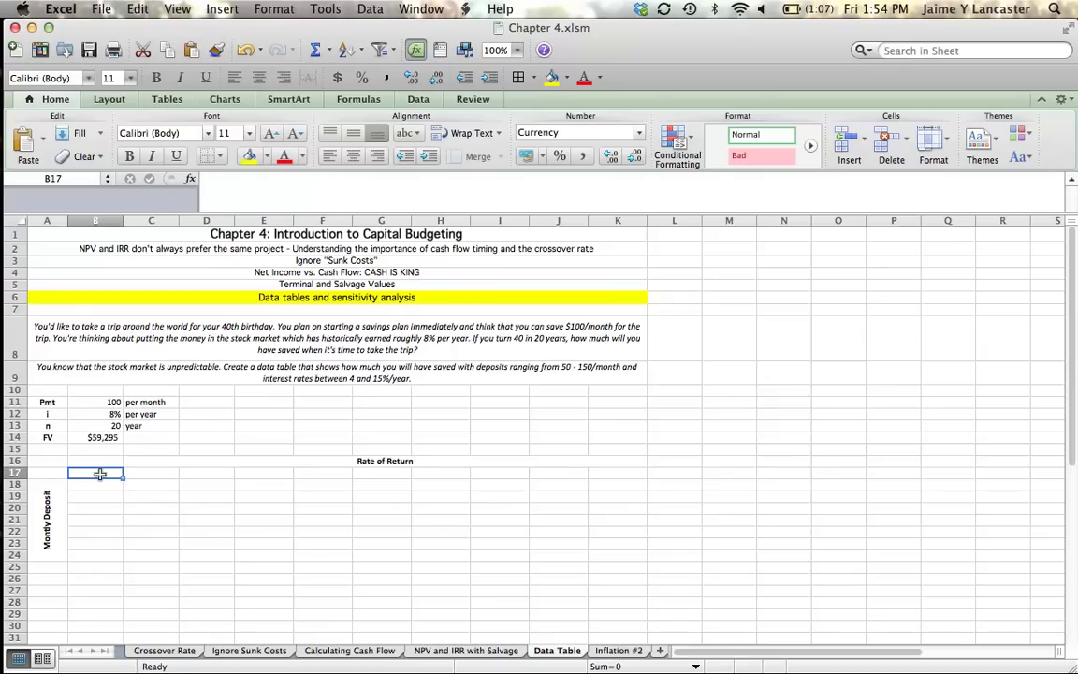
pyautogui.write('=')
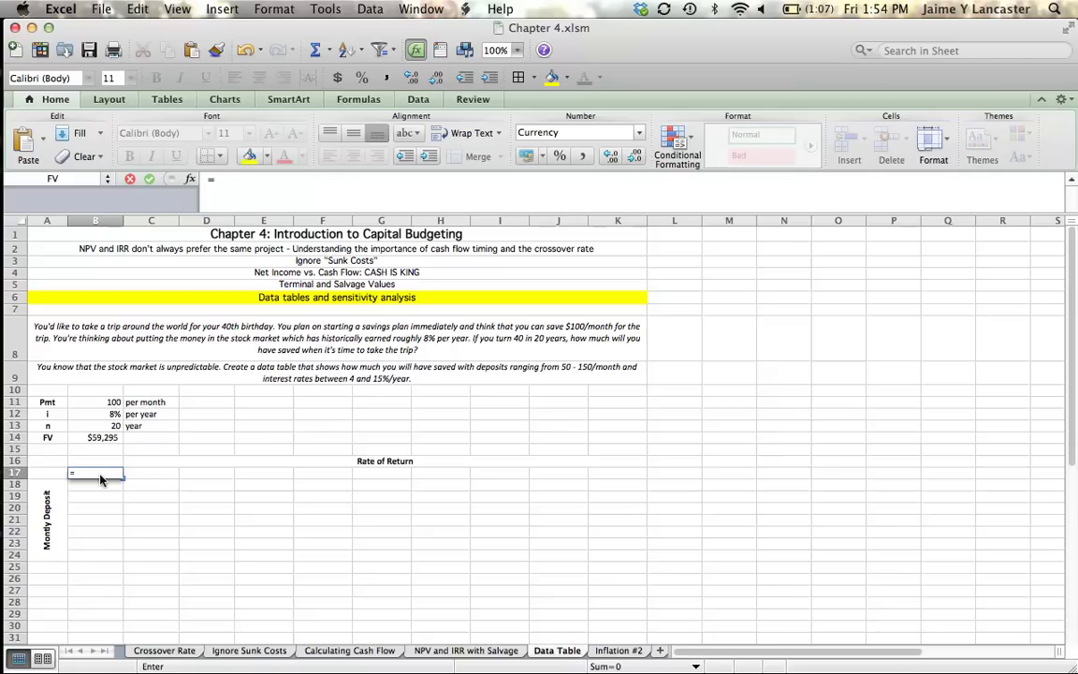
pyautogui.click(100, 437)
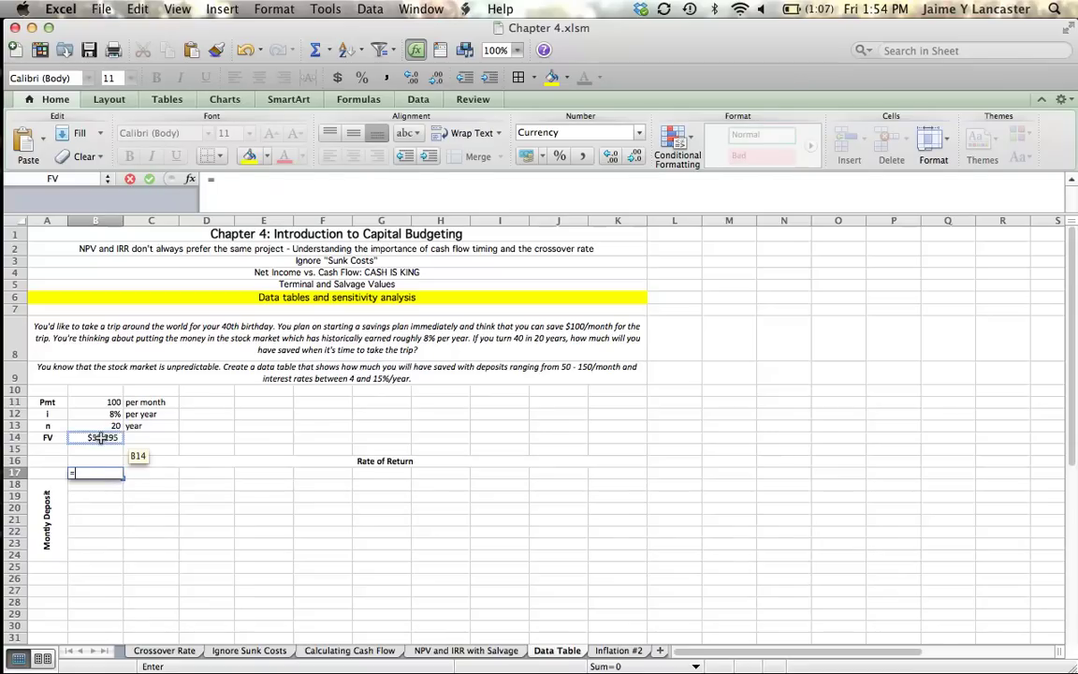
pyautogui.press('Return')
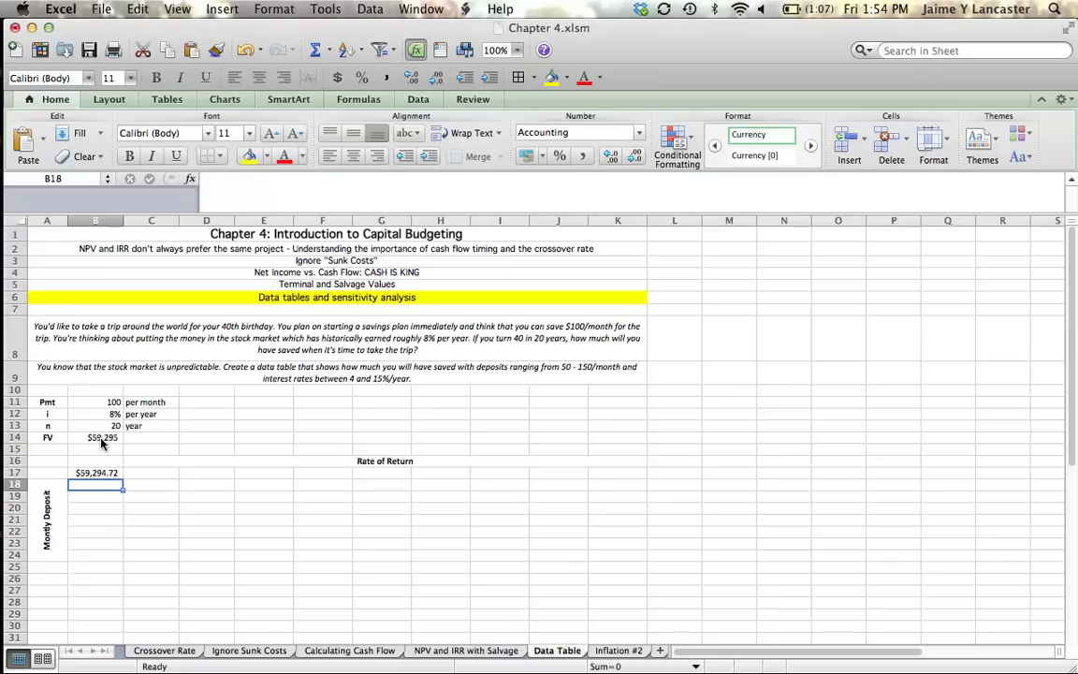
# Enter 50 in B18 as the first monthly deposit
pyautogui.click(391, 459)
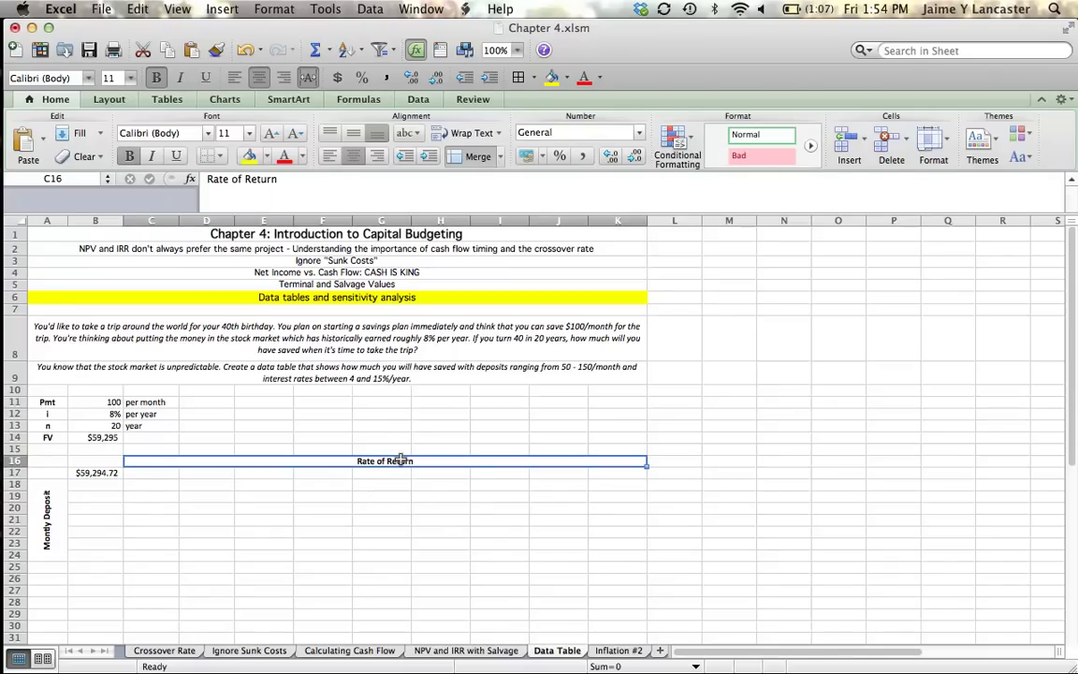
pyautogui.click(47, 513)
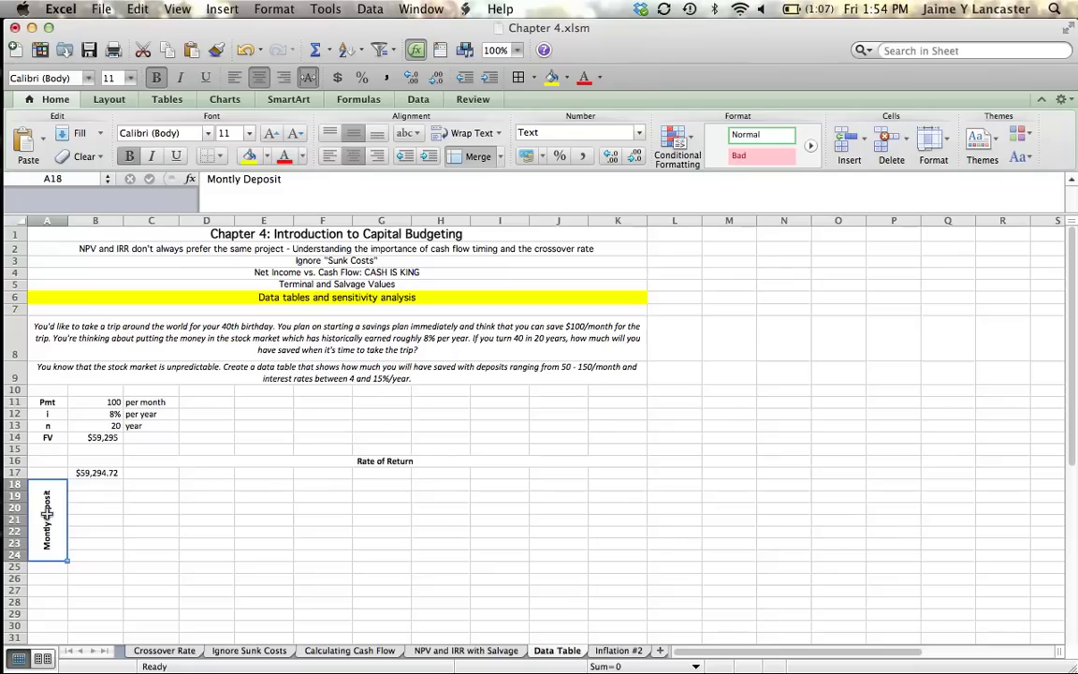
pyautogui.click(96, 484)
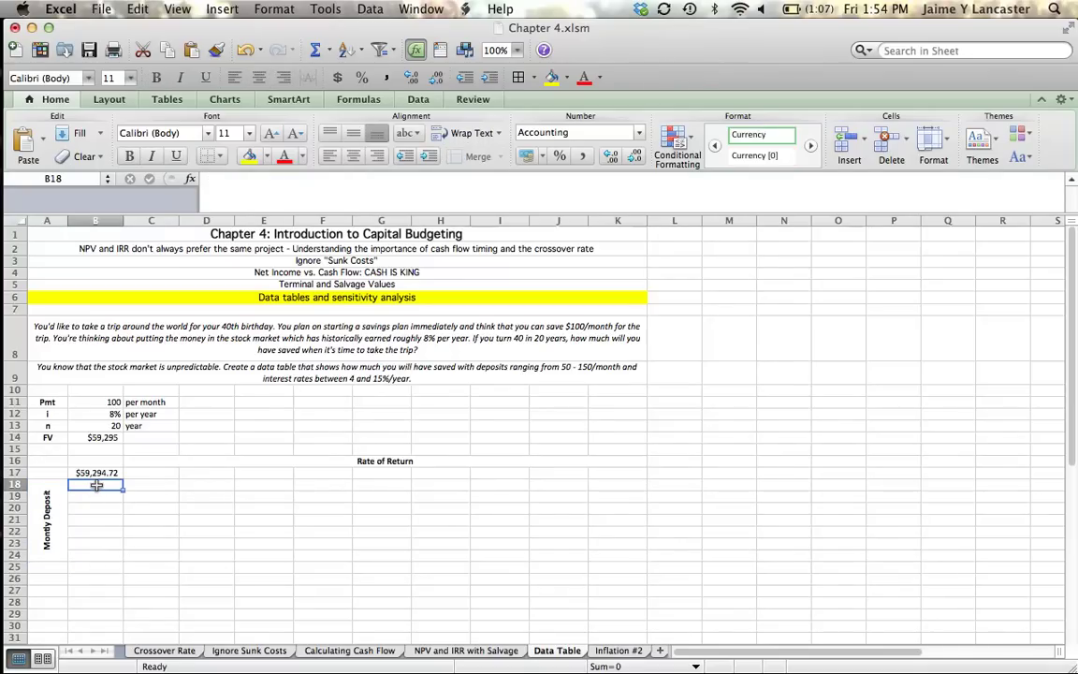
pyautogui.write('50')
pyautogui.press('Return')
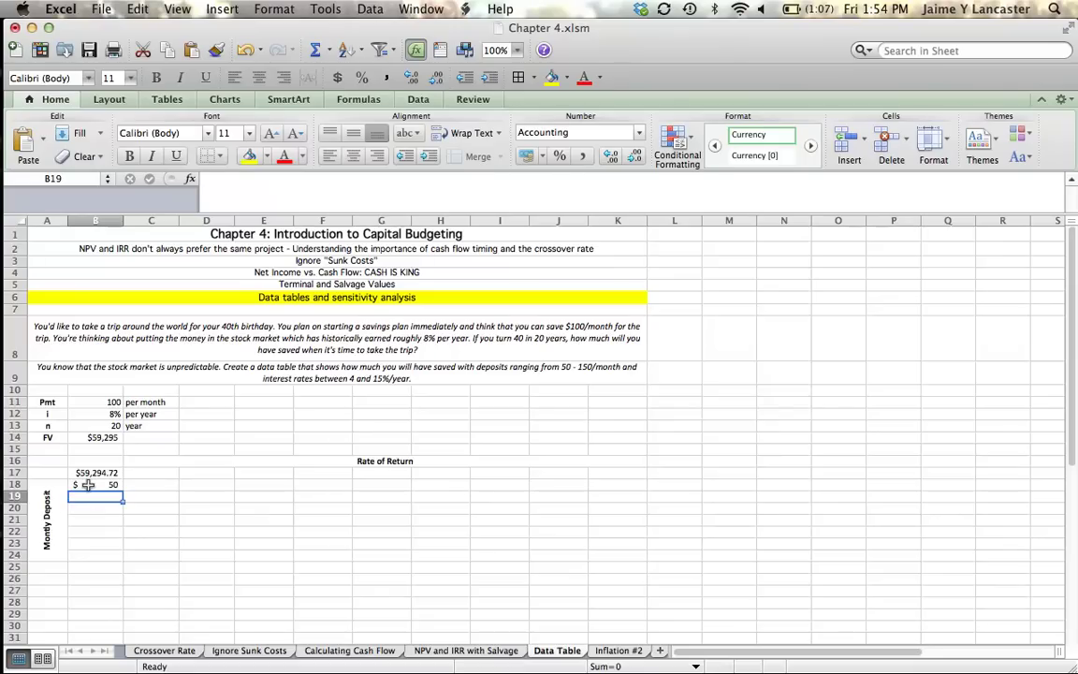
# Enter =B18+25 in B19 so the second deposit shows 75
pyautogui.click(87, 485)
pyautogui.click(89, 493)
pyautogui.write('=')
pyautogui.click(90, 485)
pyautogui.write('+25')
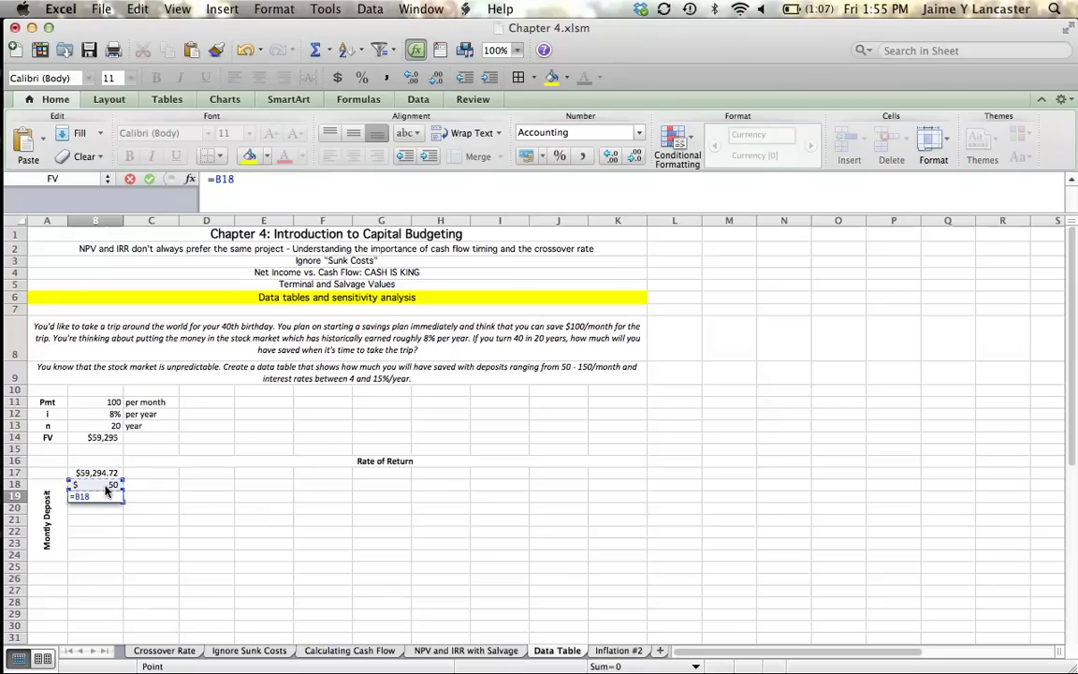
pyautogui.press('Return')
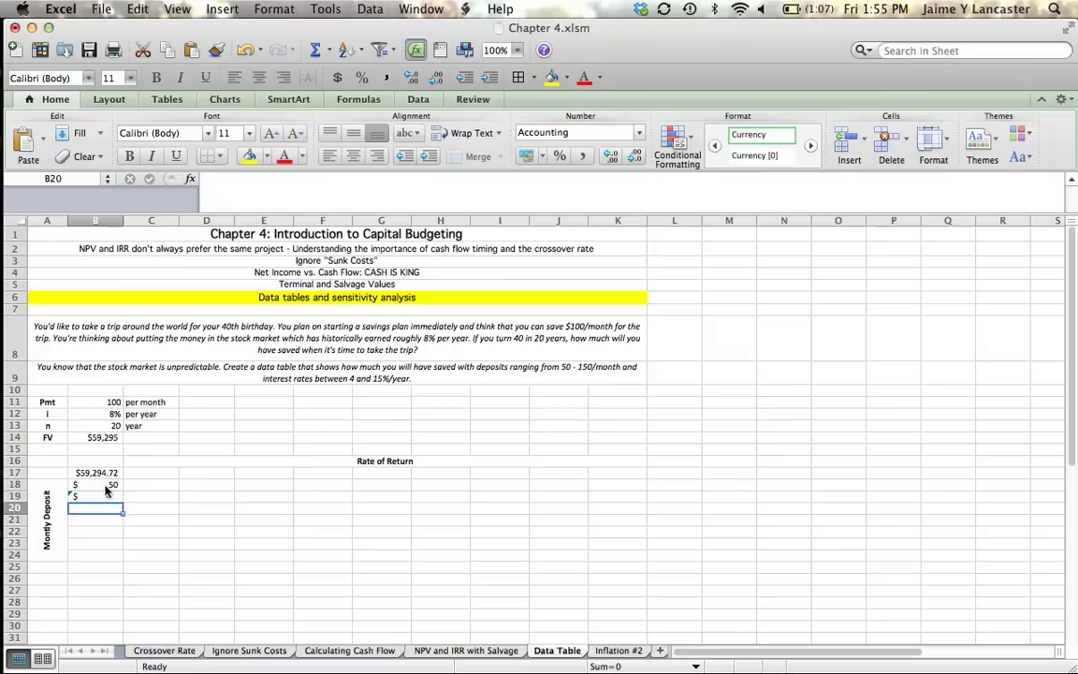
pyautogui.click(106, 496)
pyautogui.write('=')
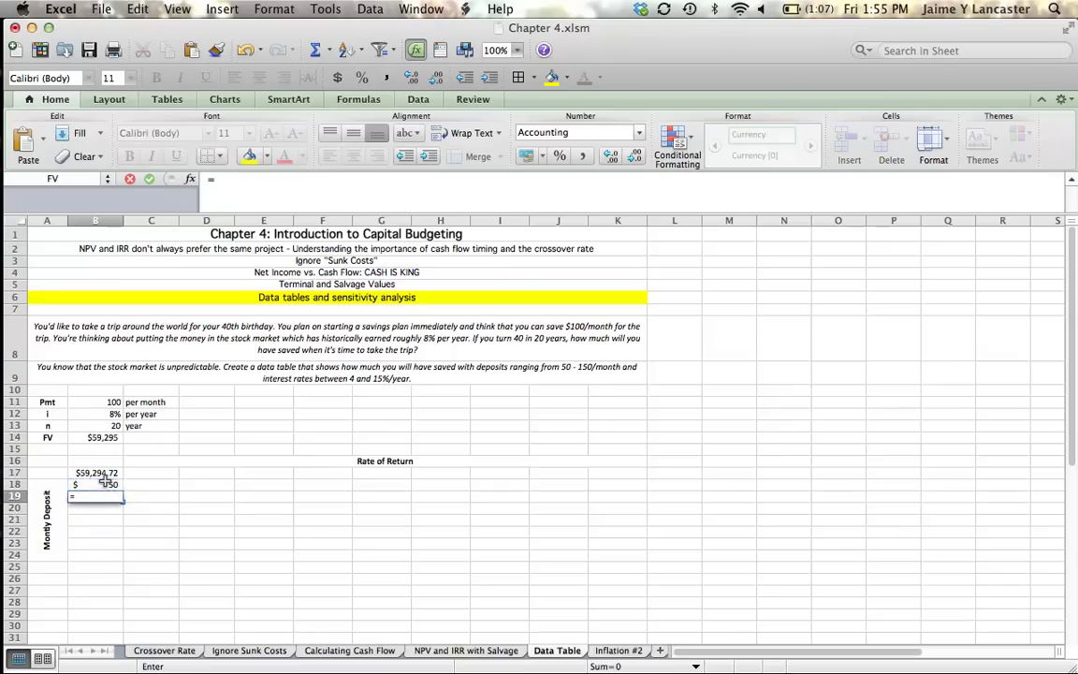
pyautogui.click(105, 481)
pyautogui.write('+')
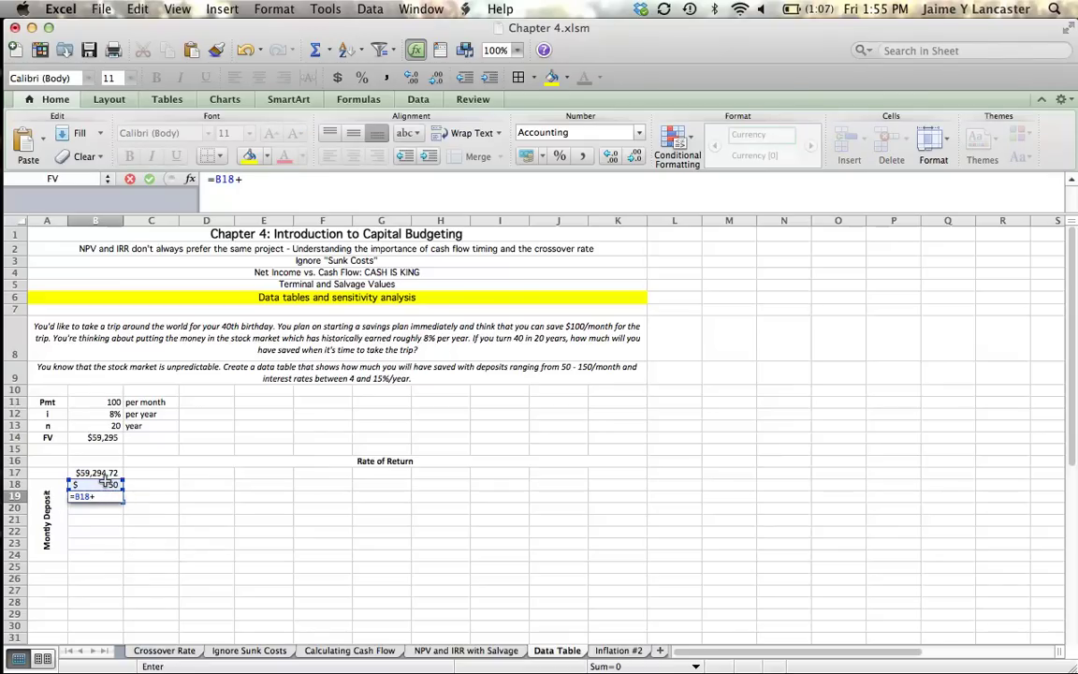
pyautogui.write('25')
pyautogui.press('Return')
# Fill B19's formula down to B24 so deposits reach $200
pyautogui.click(120, 497)
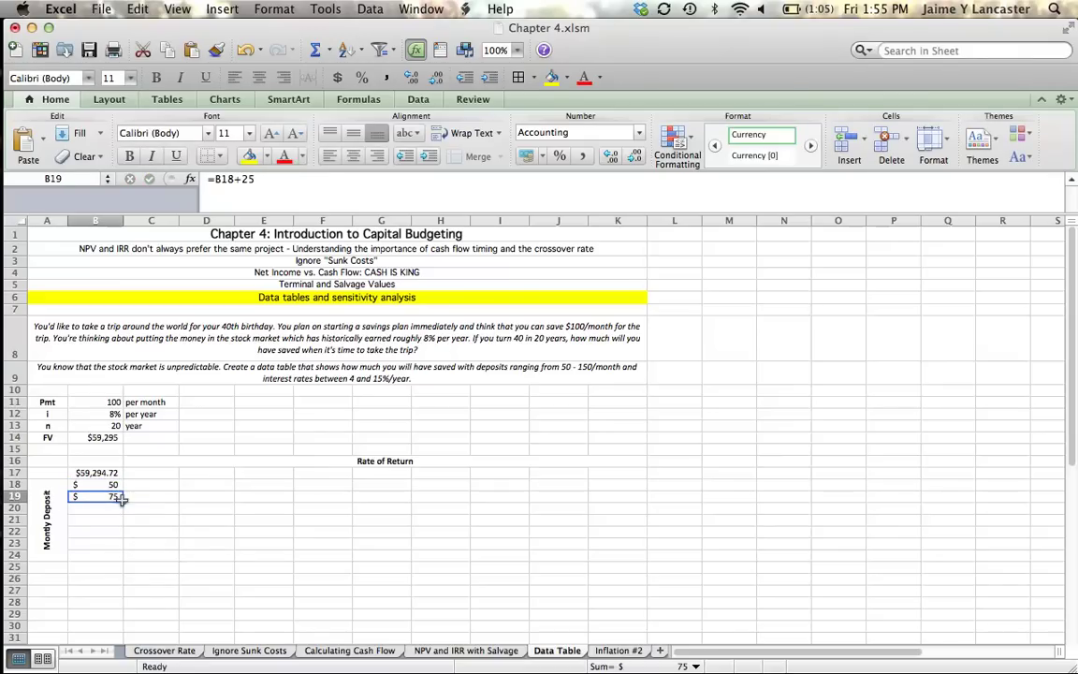
pyautogui.moveTo(123, 501); pyautogui.dragTo(121, 560)
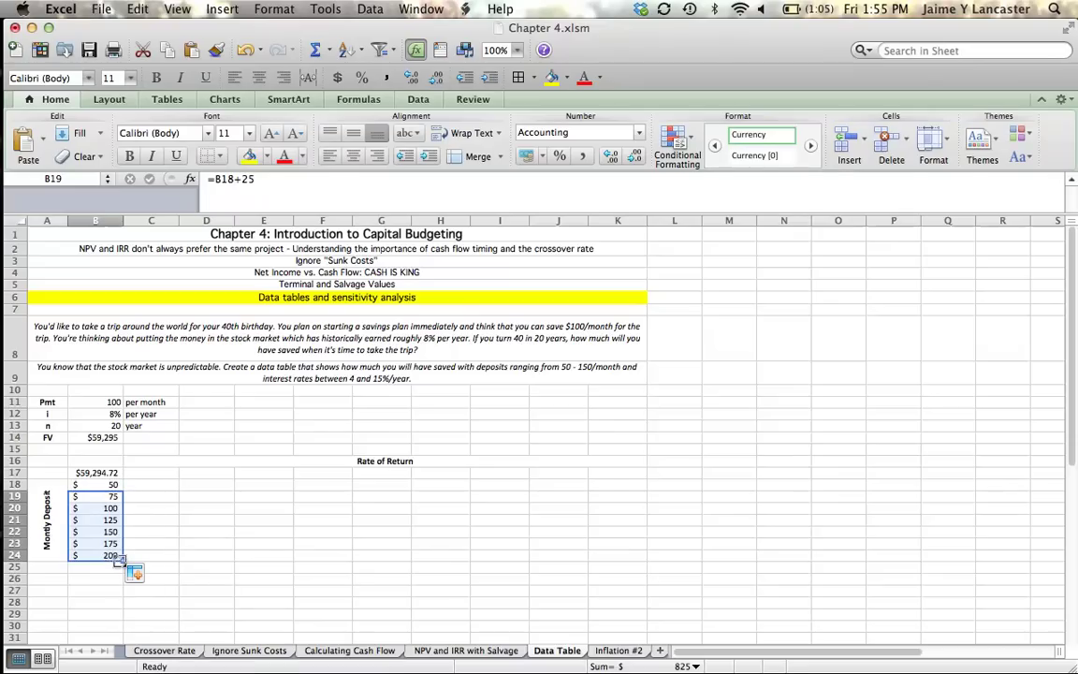
pyautogui.click(145, 473)
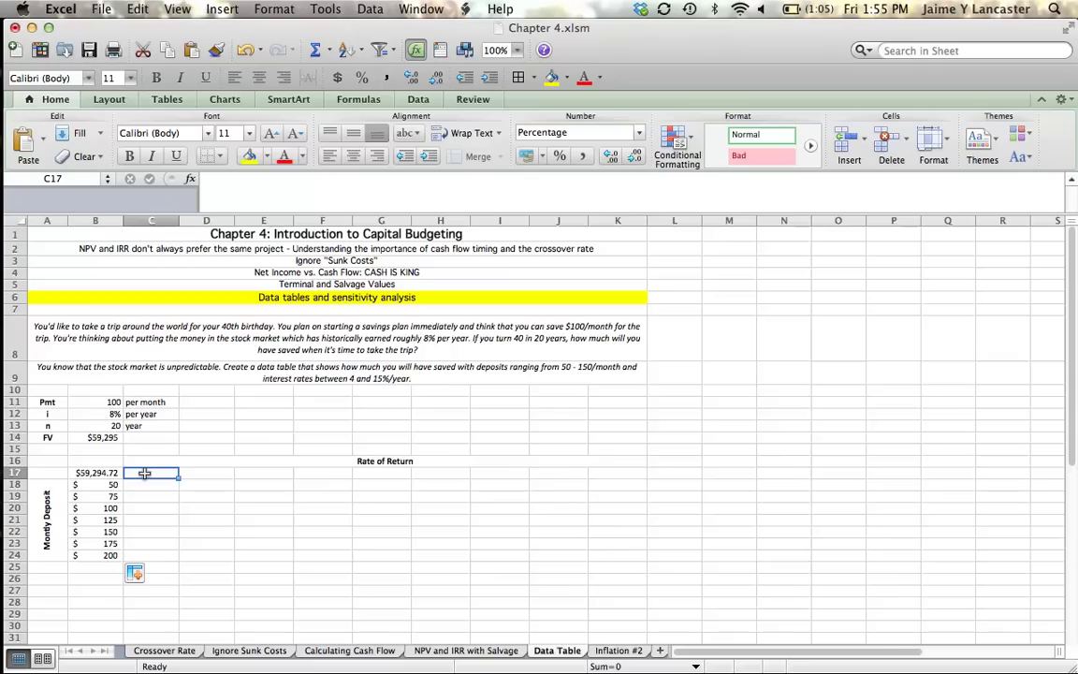
# Enter 4% in C17 and =C17+1% in D17, fixing the 104% mistake
pyautogui.write('4%')
pyautogui.press('Return')
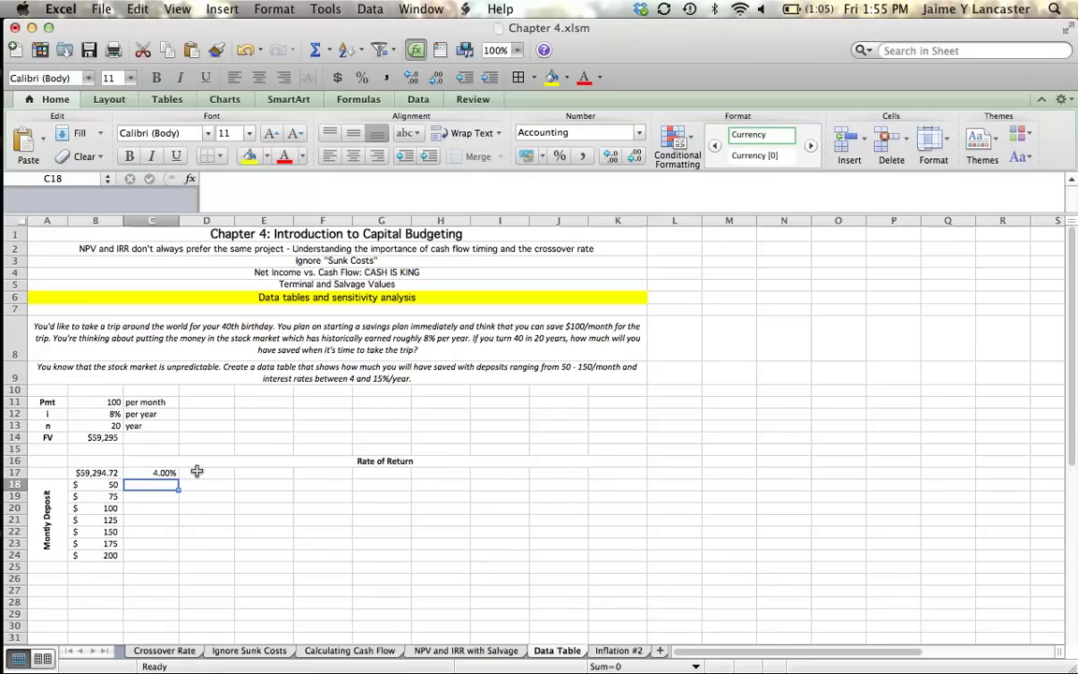
pyautogui.click(197, 472)
pyautogui.write('=')
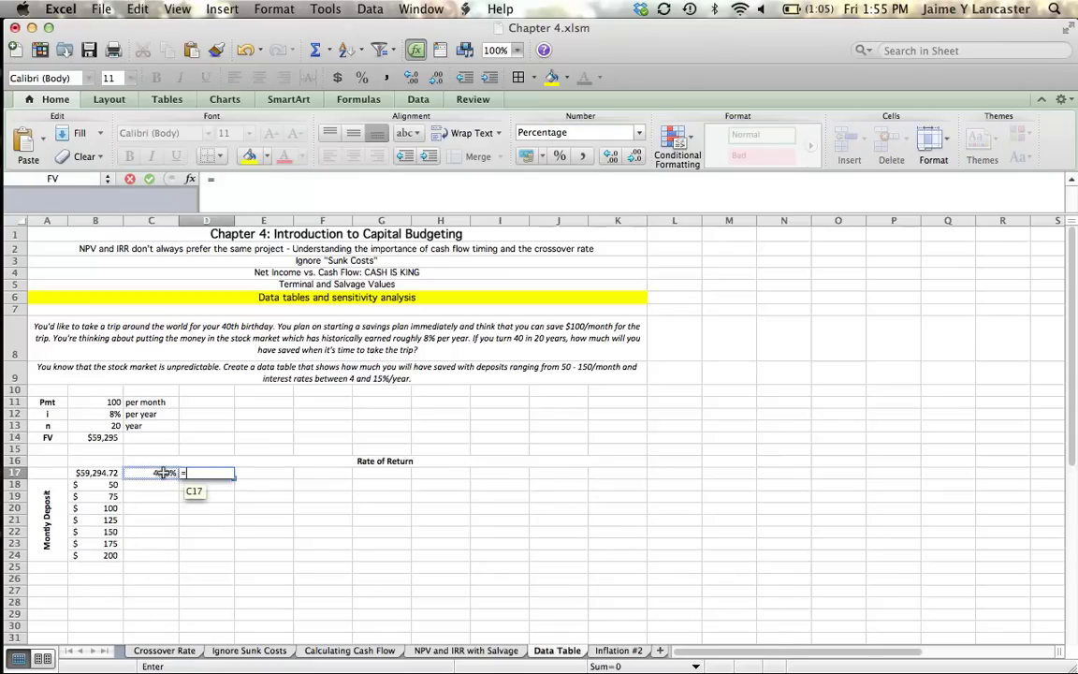
pyautogui.click(163, 472)
pyautogui.write('+')
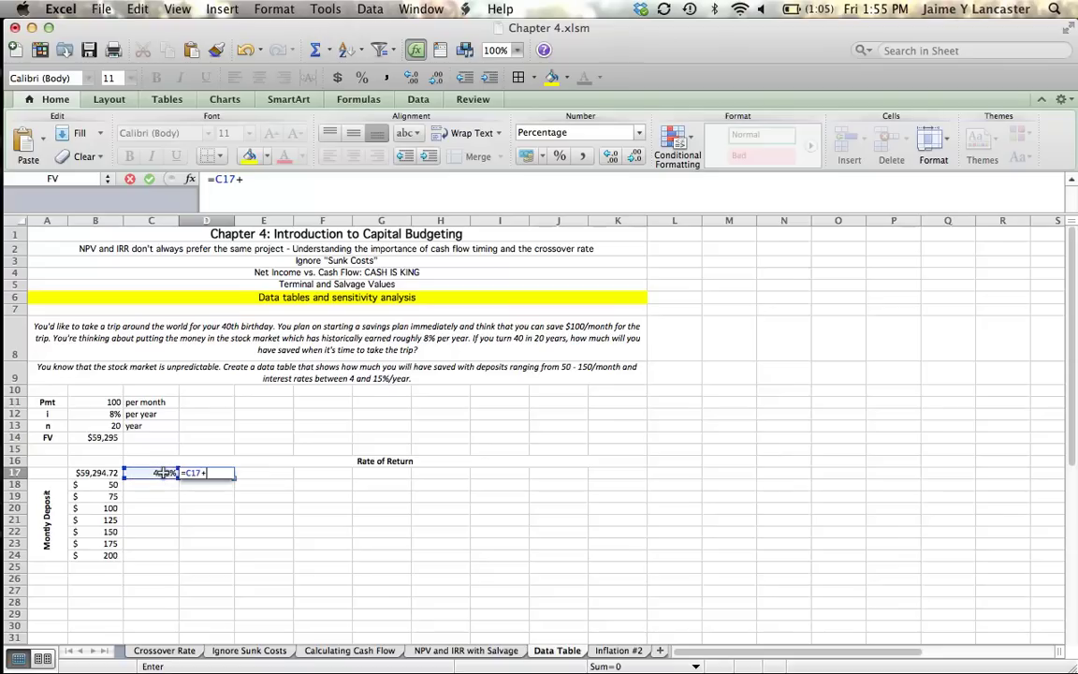
pyautogui.write('1')
pyautogui.press('Return')
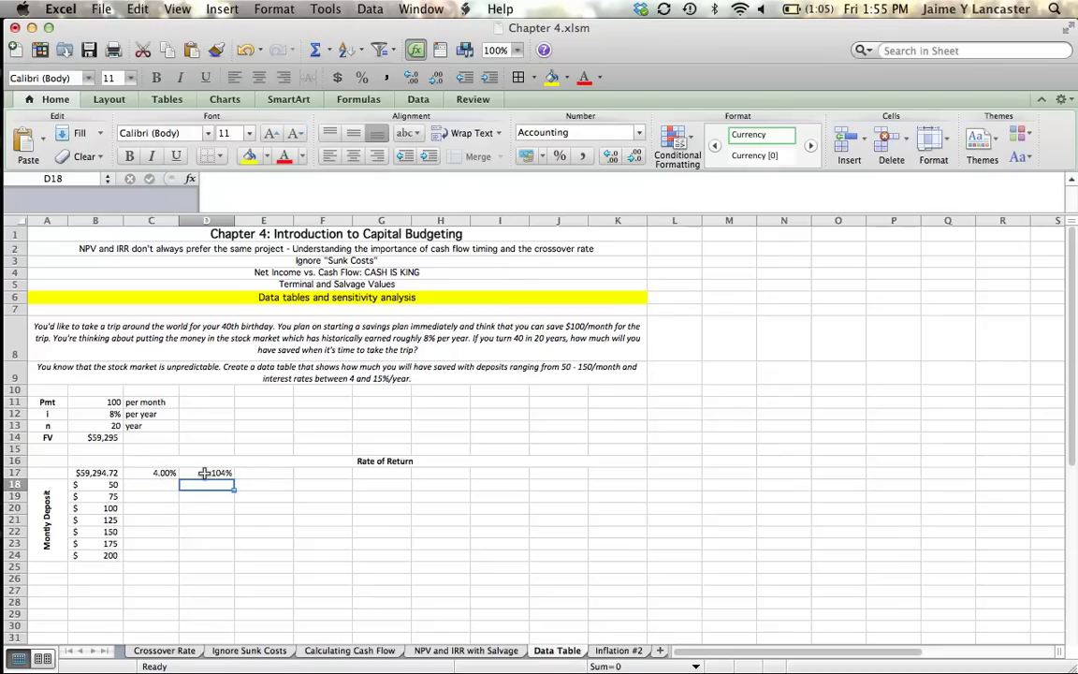
pyautogui.click(204, 472)
pyautogui.write('=')
pyautogui.click(160, 476)
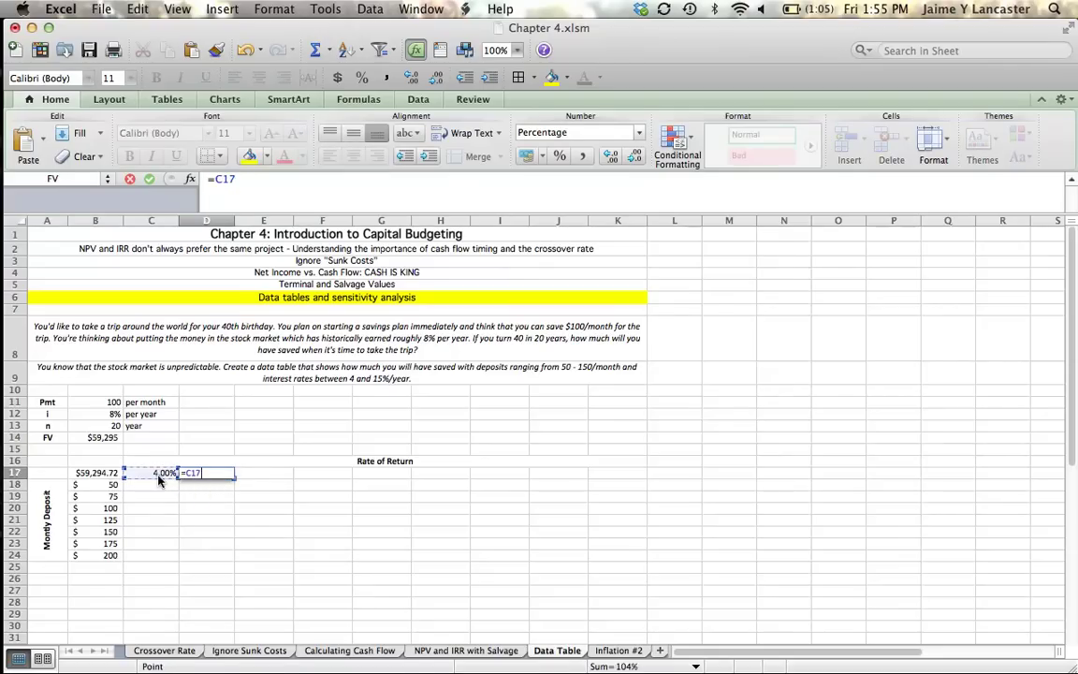
pyautogui.write('+1%')
pyautogui.press('Return')
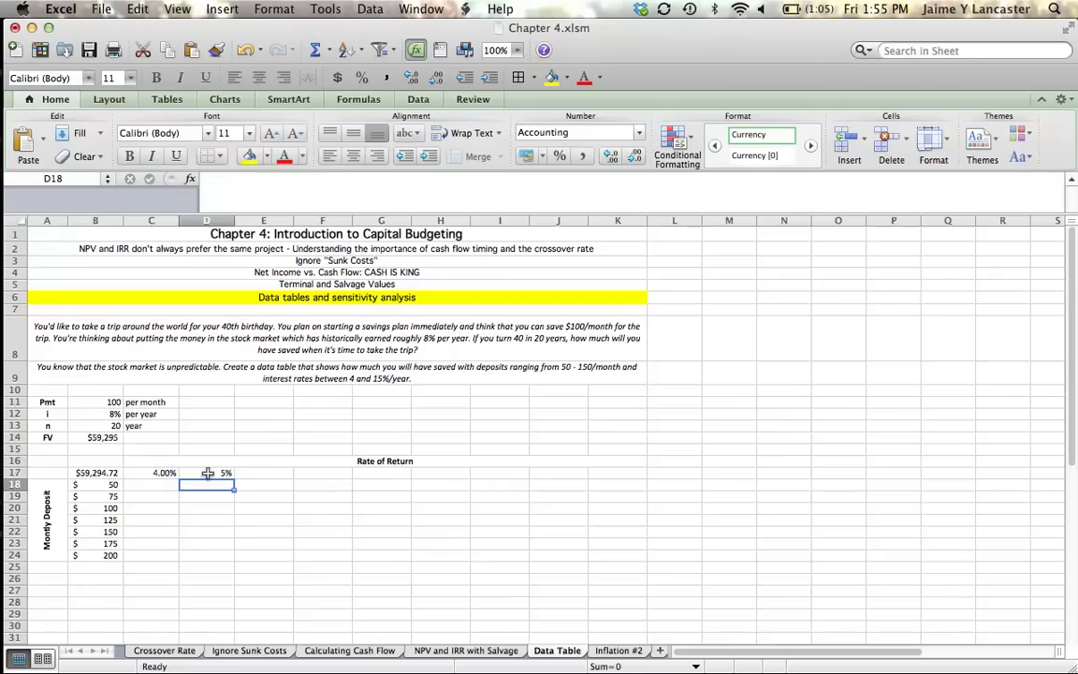
# Fill D17's rate formula right across to N17 to reach 15%
pyautogui.click(211, 473)
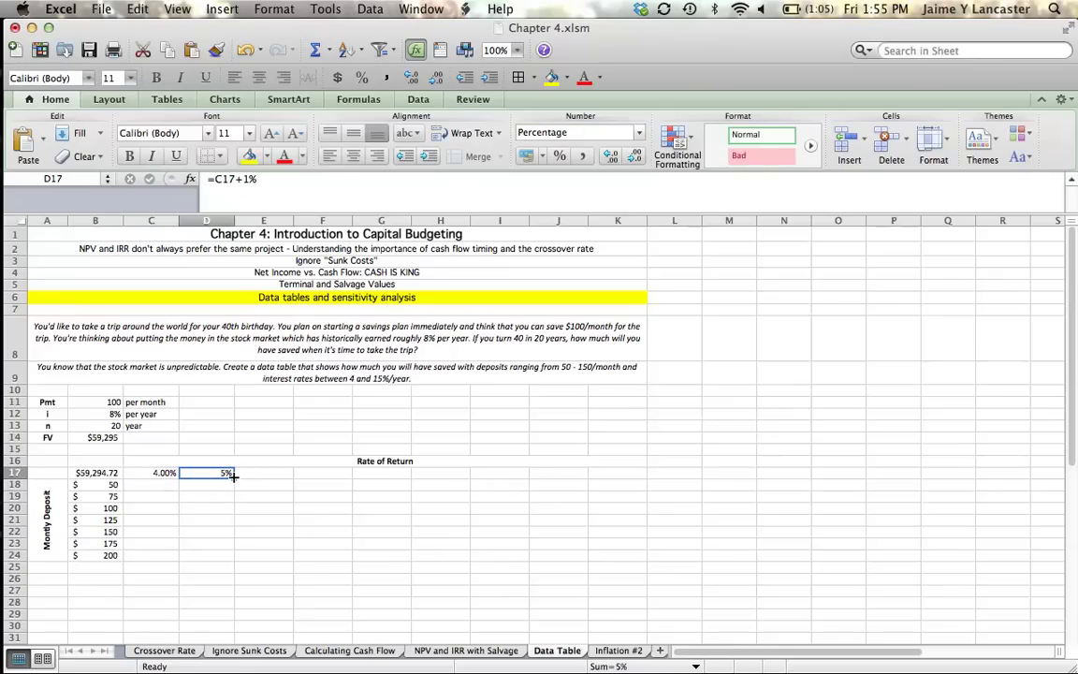
pyautogui.moveTo(233, 476); pyautogui.dragTo(641, 475)
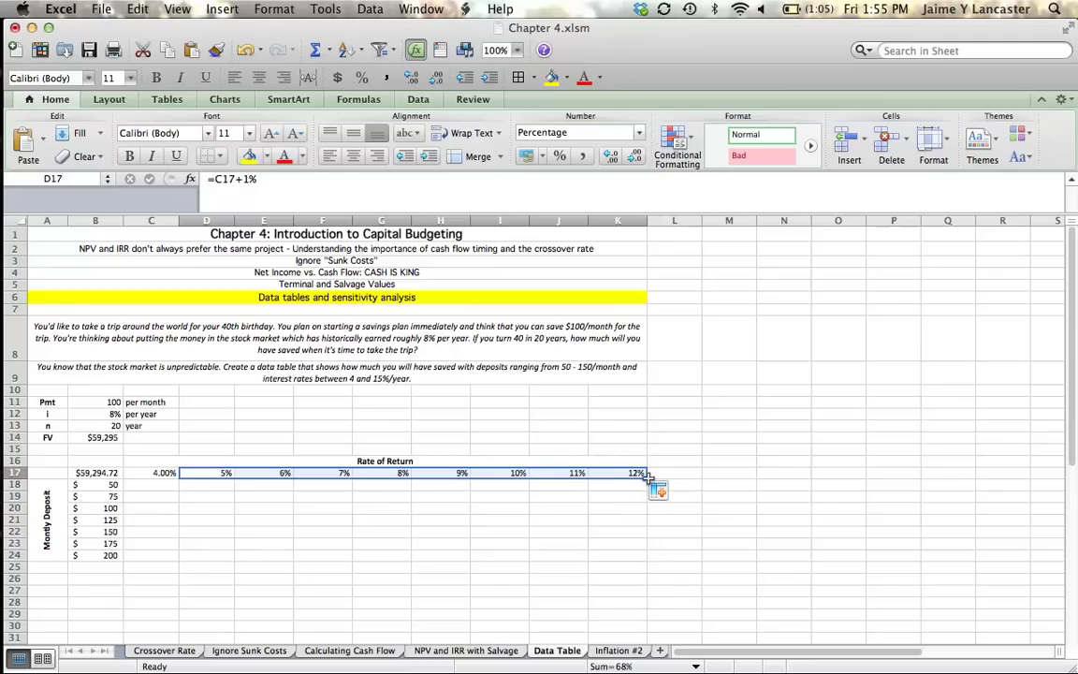
pyautogui.moveTo(646, 479); pyautogui.dragTo(788, 474)
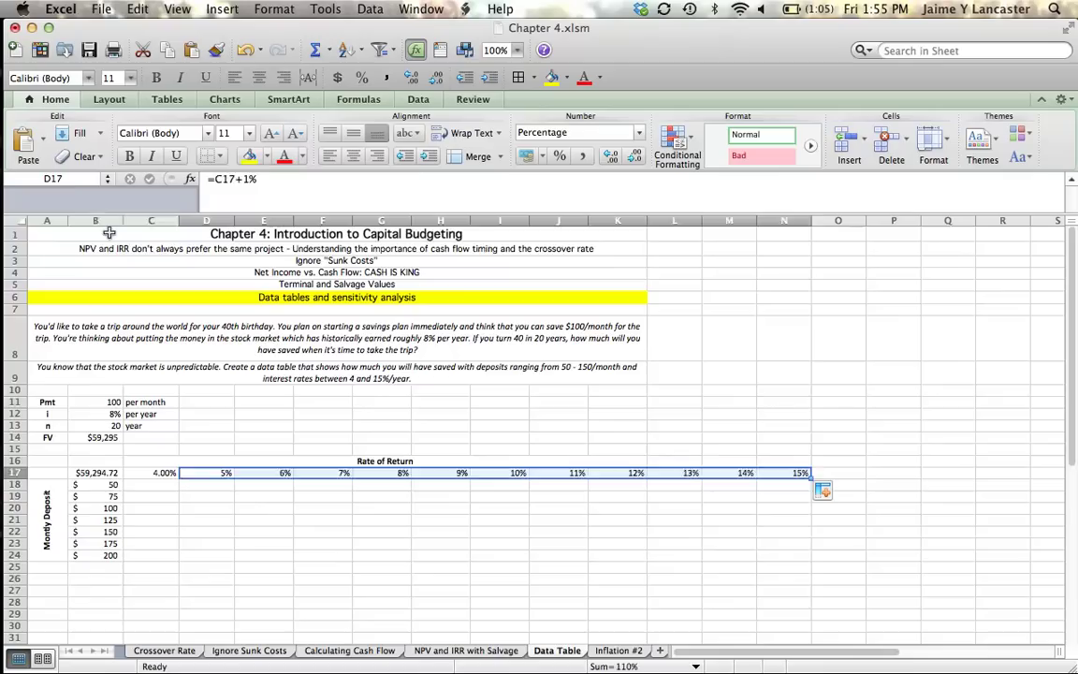
pyautogui.moveTo(98, 234); pyautogui.dragTo(782, 370)
# Merge rows 1–9 across columns A–N and shorten row 8 to fit the text
pyautogui.click(502, 158)
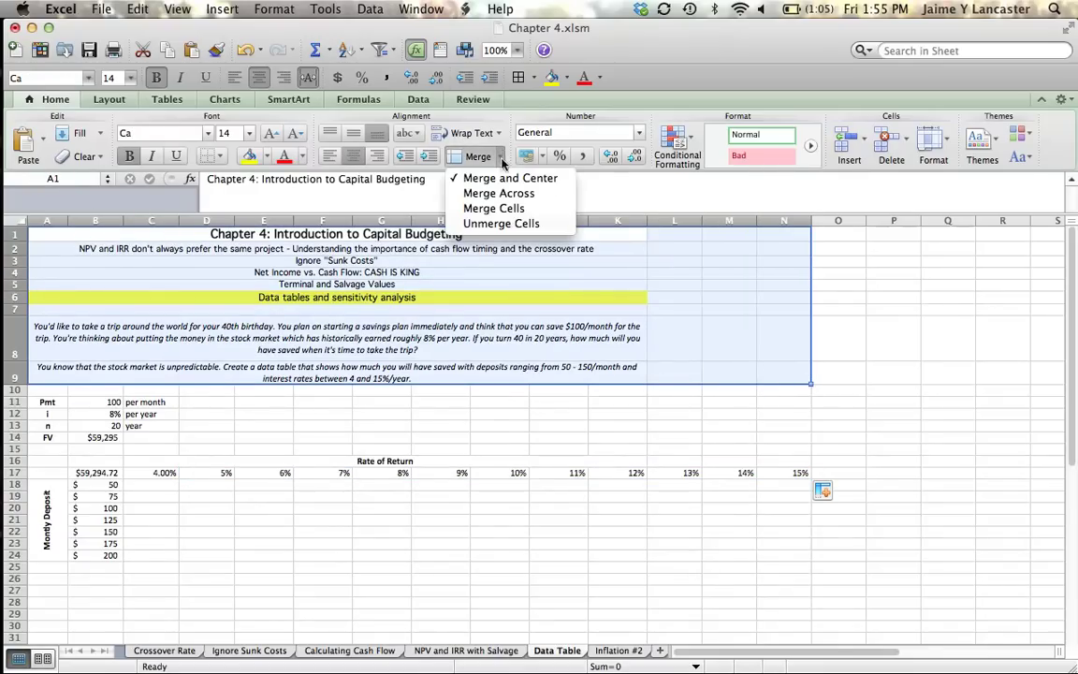
pyautogui.click(499, 193)
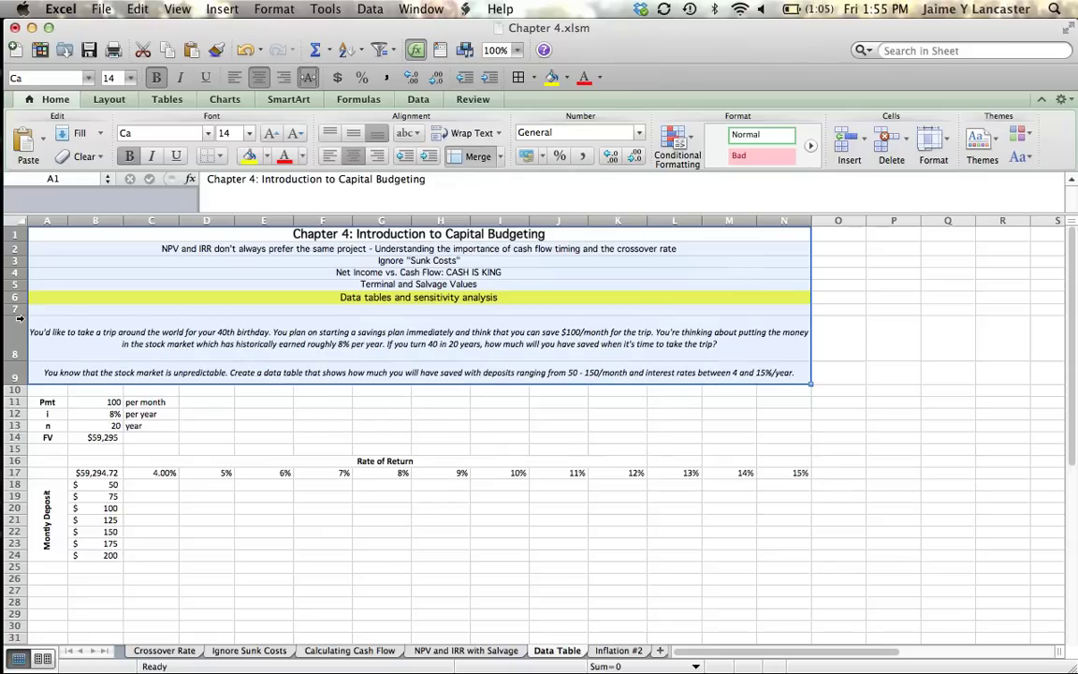
pyautogui.moveTo(20, 317); pyautogui.dragTo(16, 311)
pyautogui.moveTo(16, 357); pyautogui.dragTo(16, 345)
pyautogui.click(98, 331)
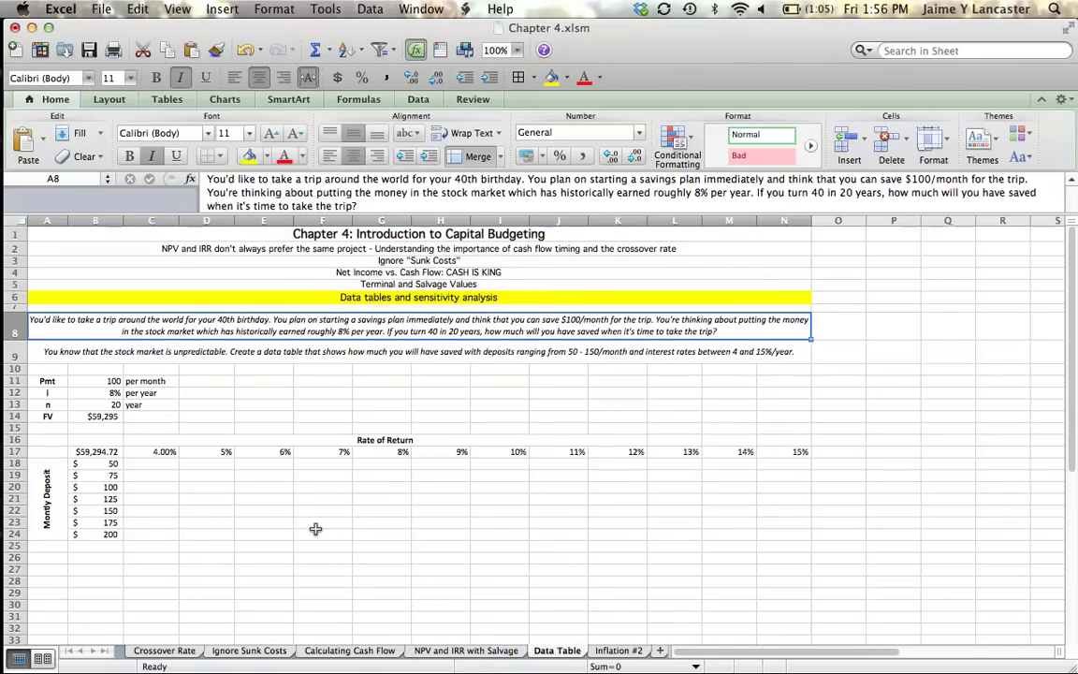
# Select the B17:N24 grid and open the Data Table dialog from the Data menu
pyautogui.click(167, 452)
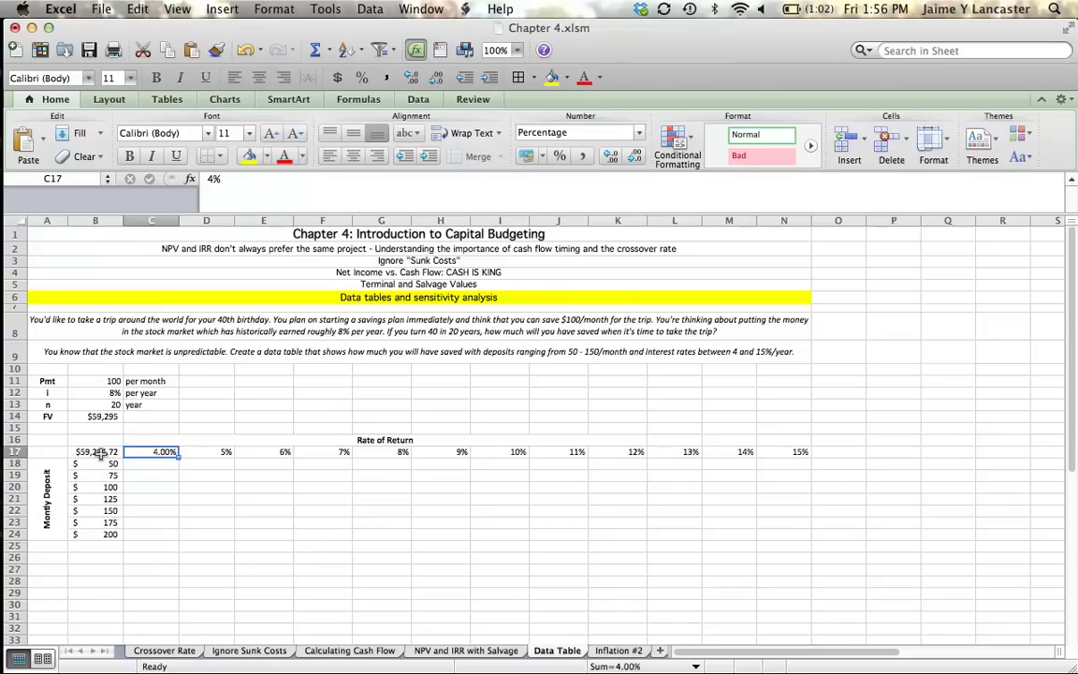
pyautogui.moveTo(98, 451); pyautogui.dragTo(793, 534)
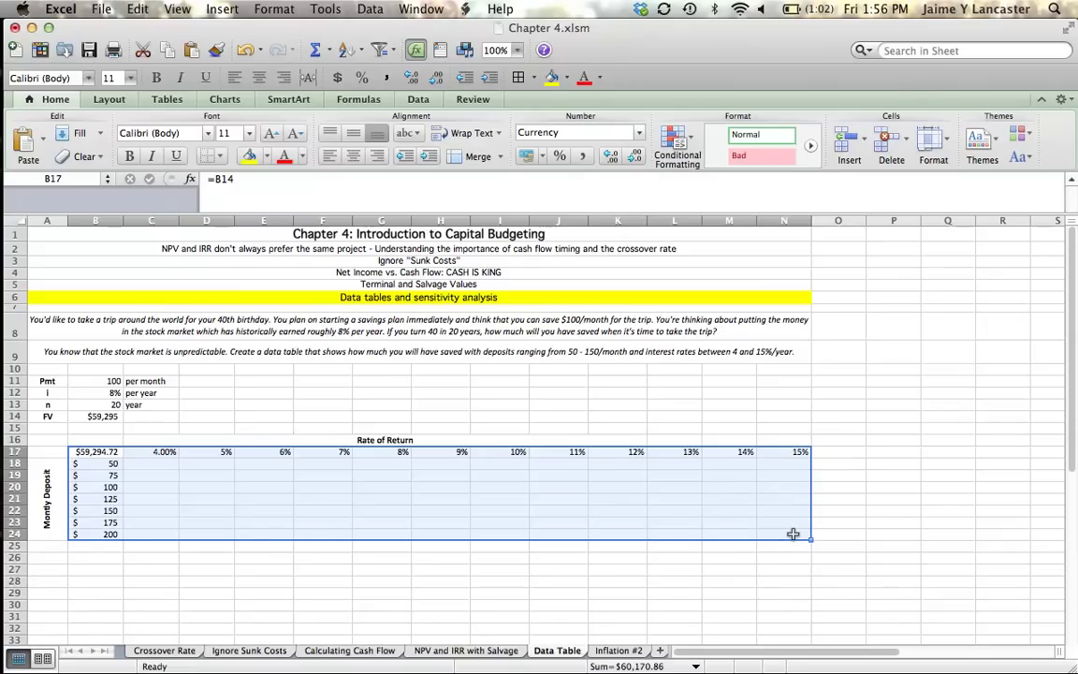
pyautogui.click(371, 9)
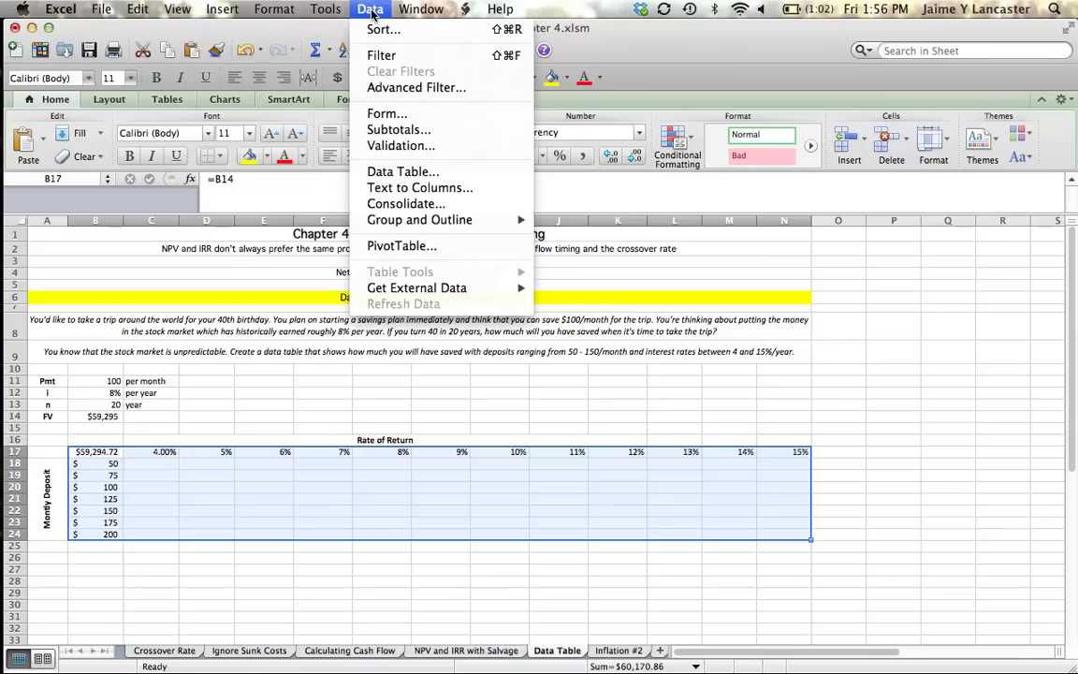
pyautogui.click(400, 173)
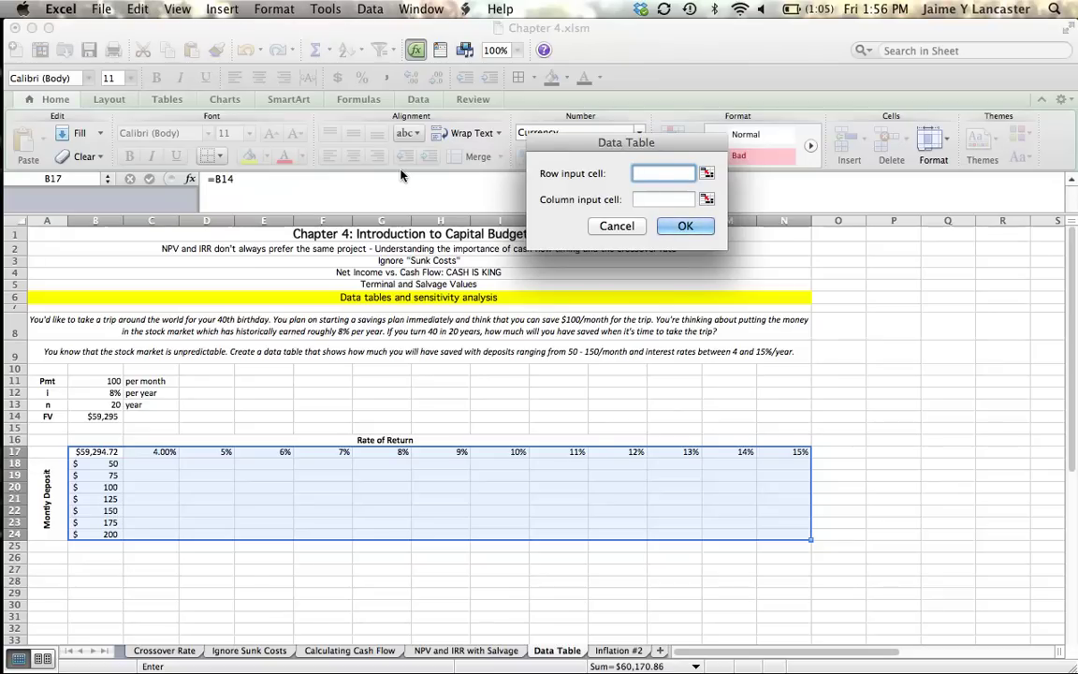
# Use B12 as the row input and B11 as the column input, then confirm
pyautogui.click(97, 396)
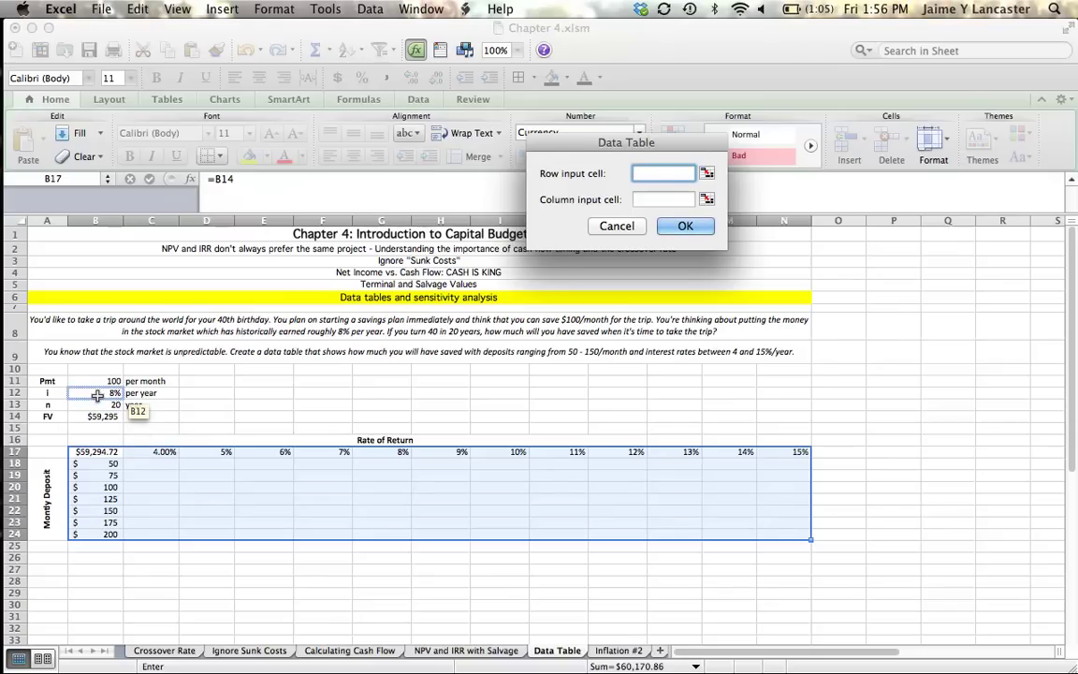
pyautogui.click(97, 396)
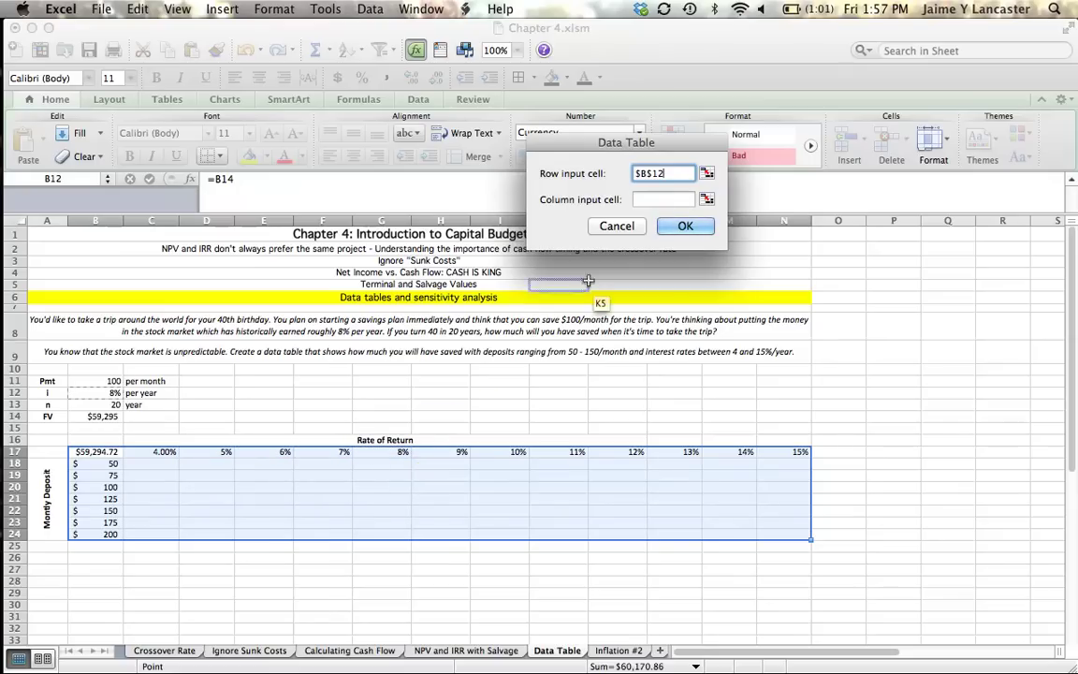
pyautogui.click(656, 199)
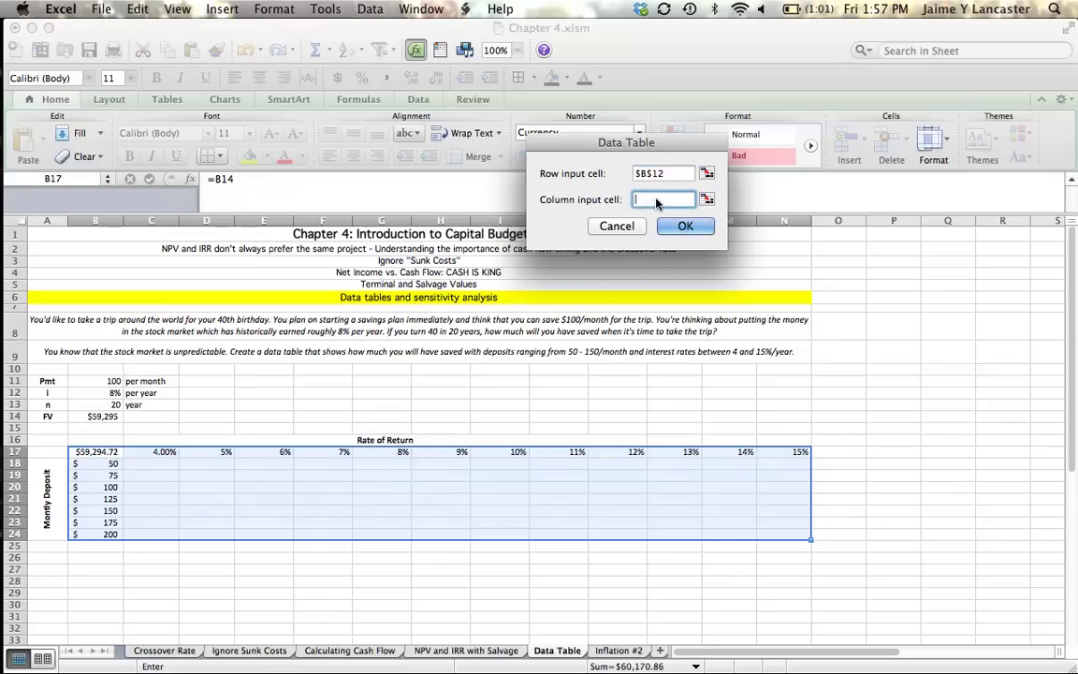
pyautogui.click(111, 381)
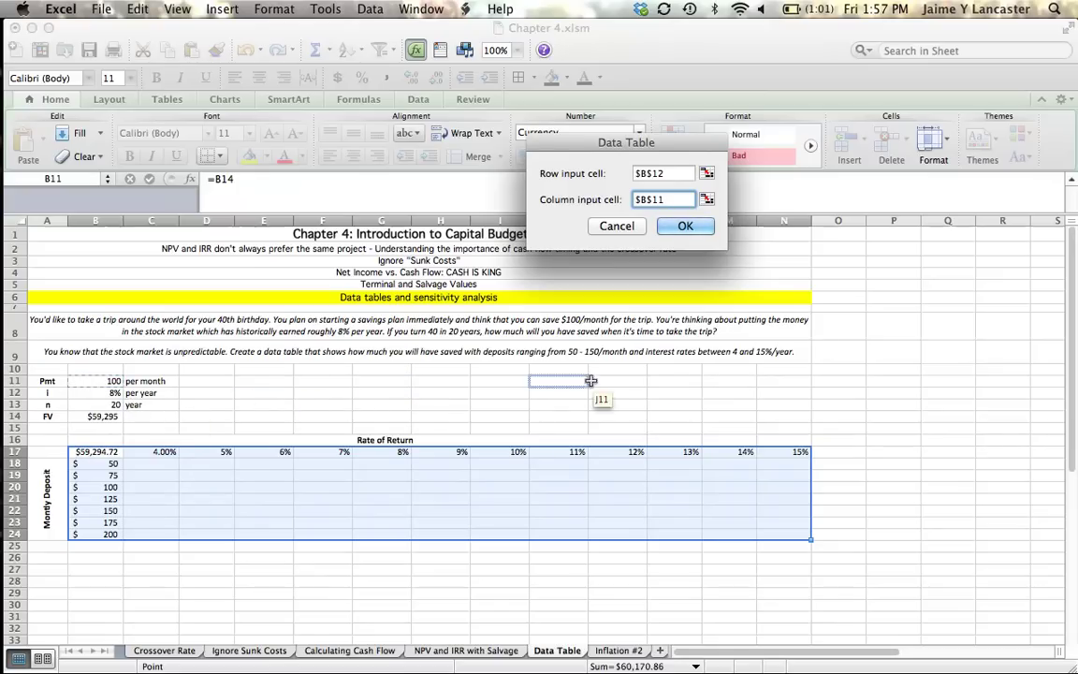
pyautogui.click(686, 227)
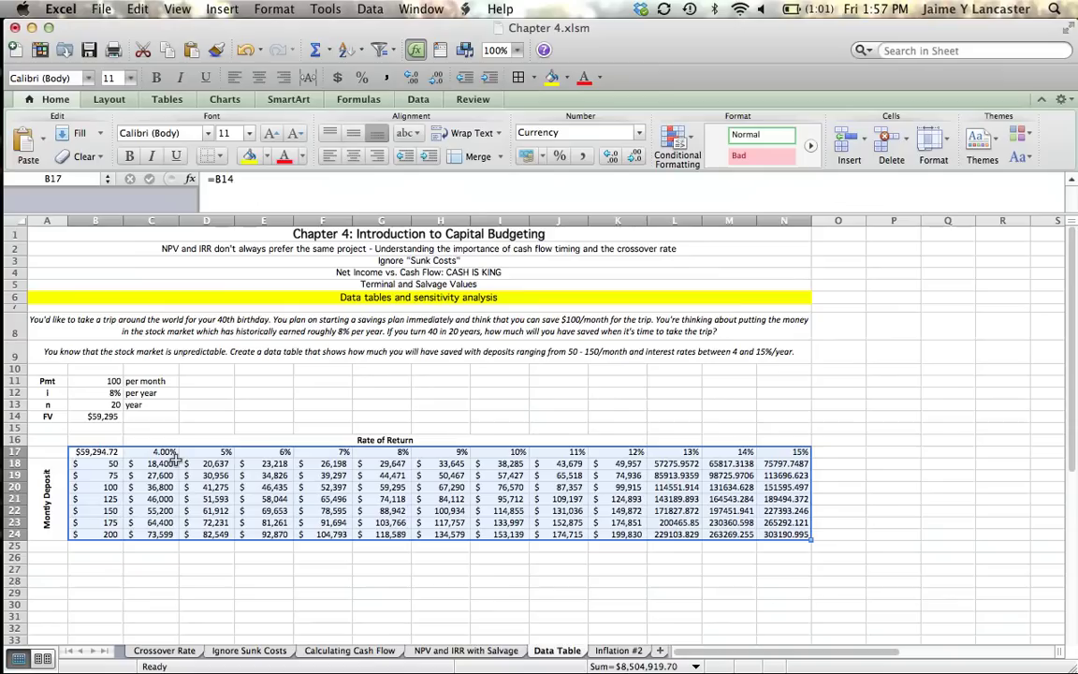
# Format C18:N24 in Accounting style with zero decimal places
pyautogui.moveTo(164, 465); pyautogui.dragTo(768, 533)
pyautogui.click(526, 156)
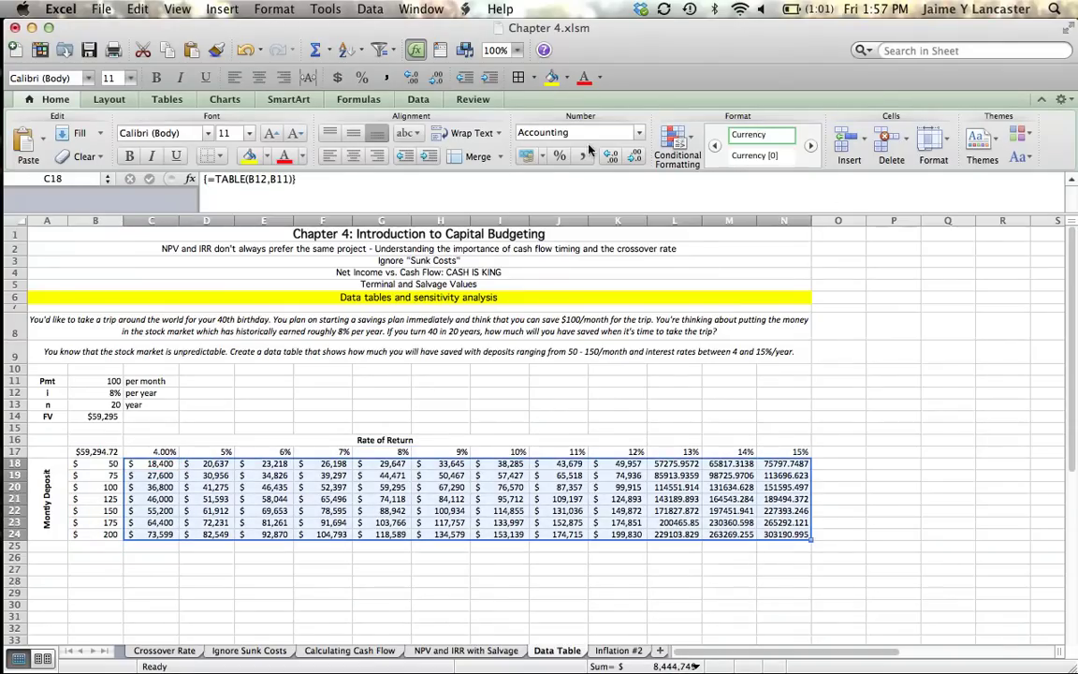
pyautogui.click(635, 156)
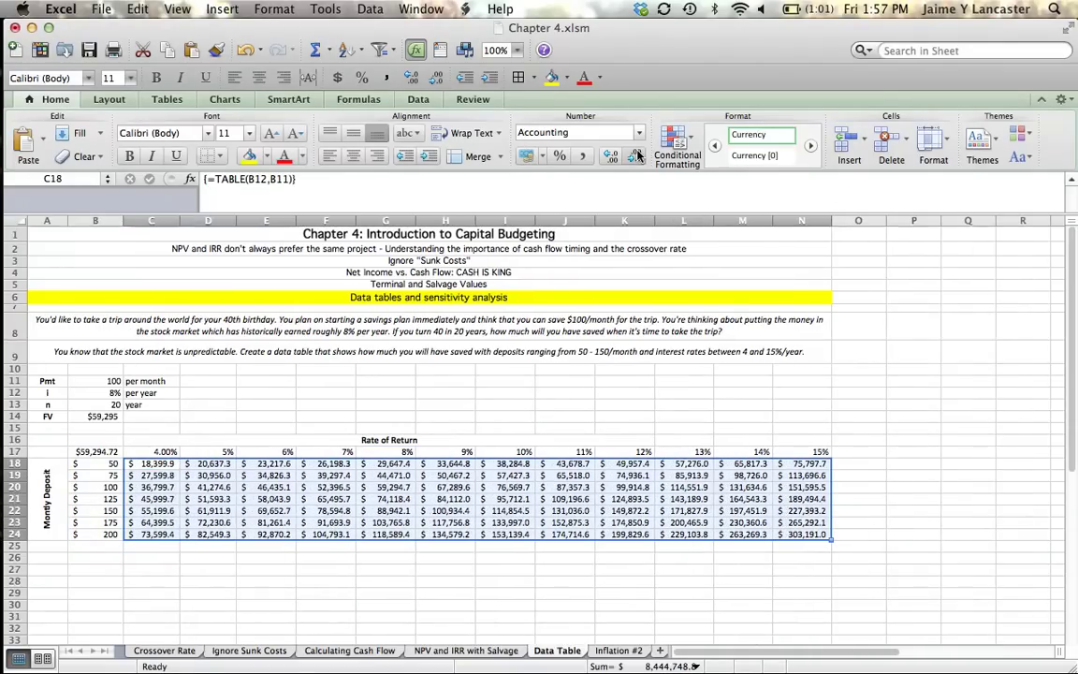
pyautogui.click(636, 155)
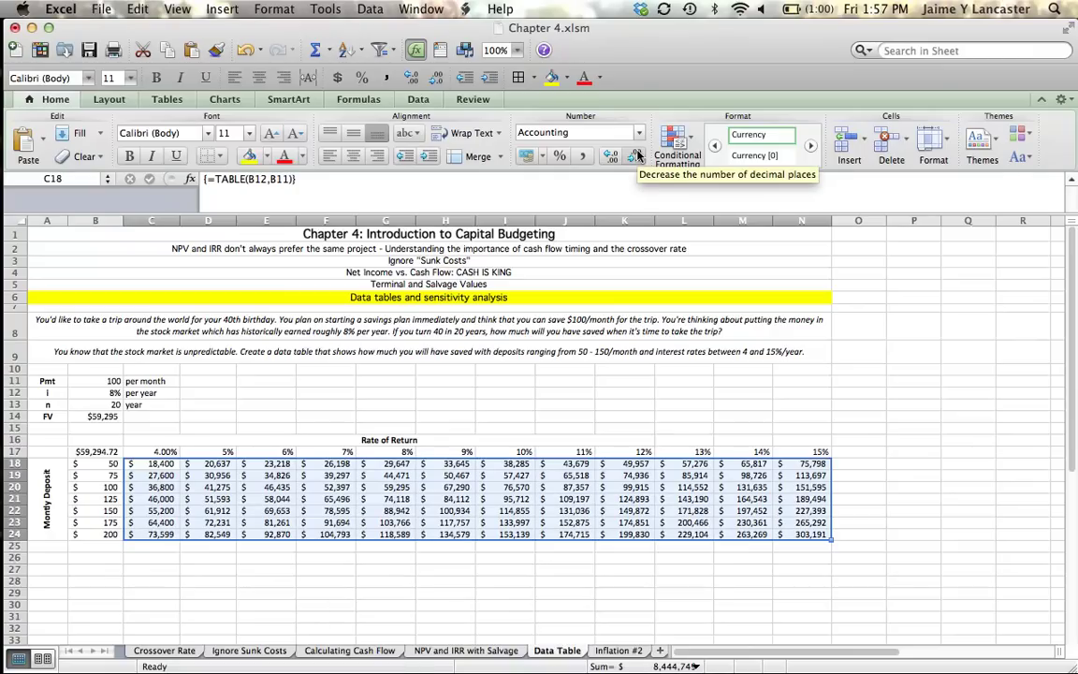
pyautogui.click(548, 573)
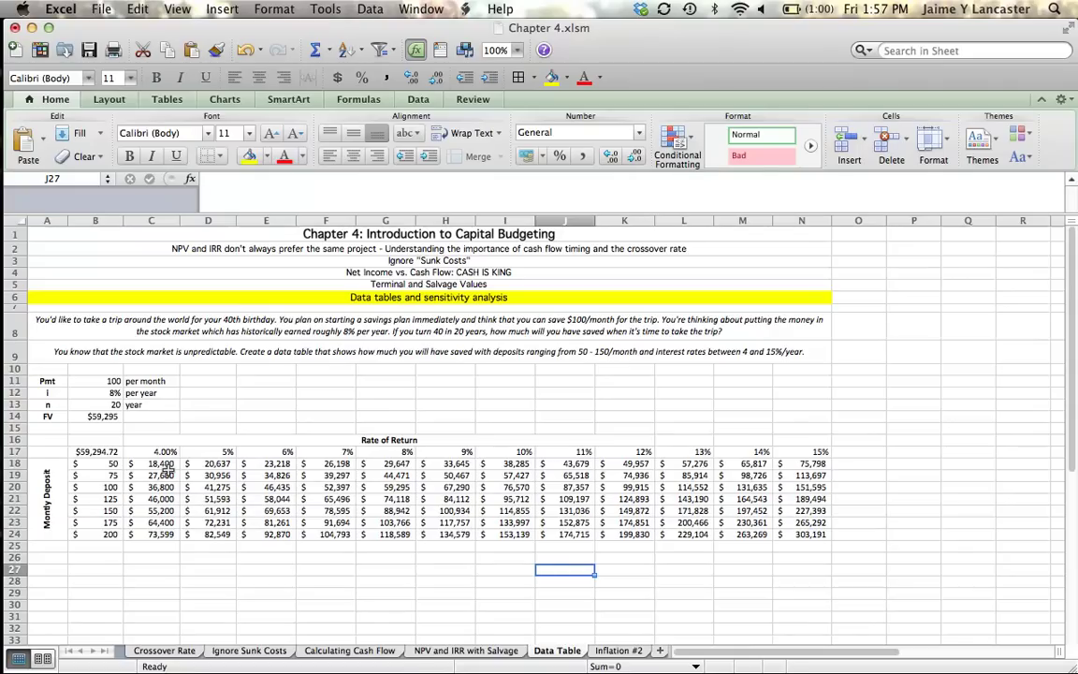
pyautogui.click(163, 465)
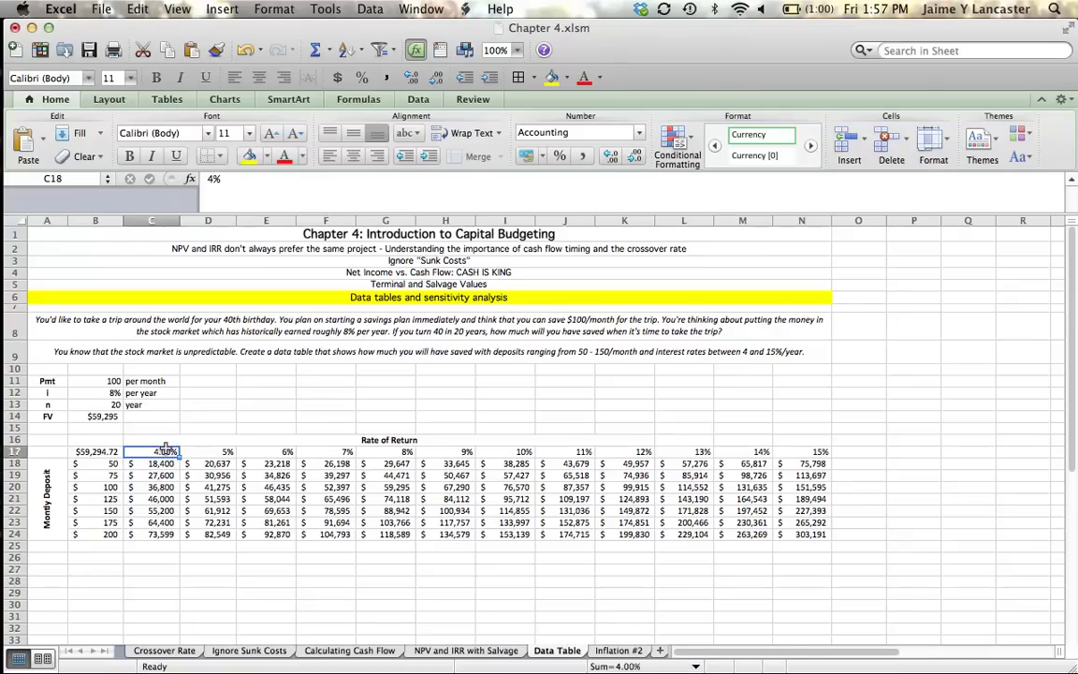
pyautogui.moveTo(161, 452); pyautogui.dragTo(161, 534)
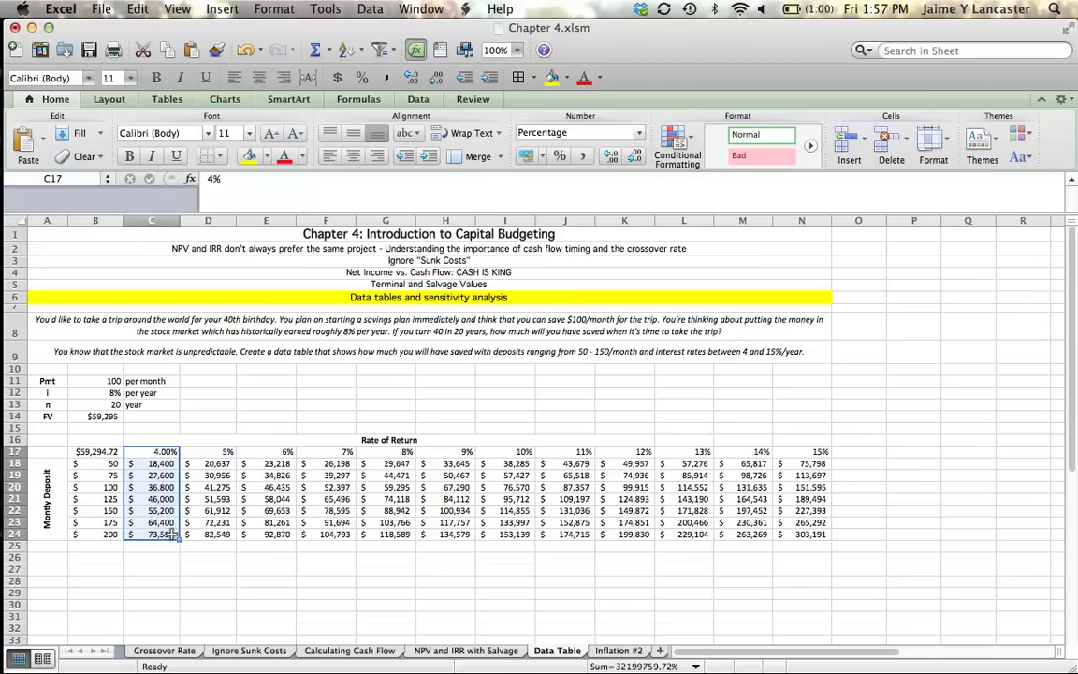
pyautogui.click(154, 463)
pyautogui.click(152, 535)
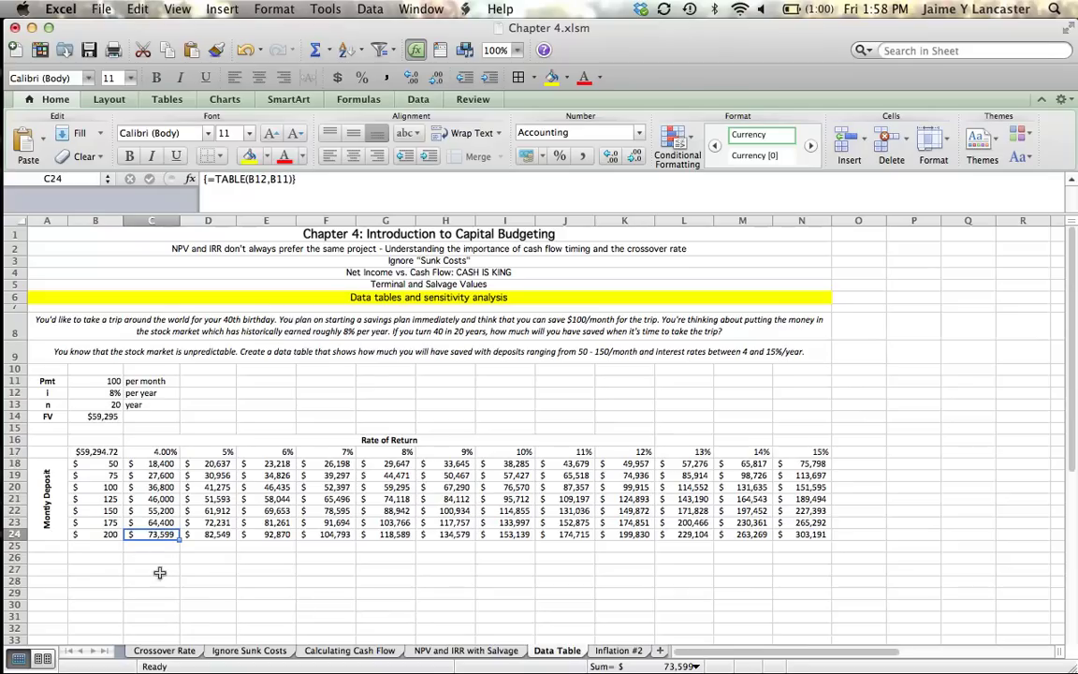
pyautogui.click(813, 533)
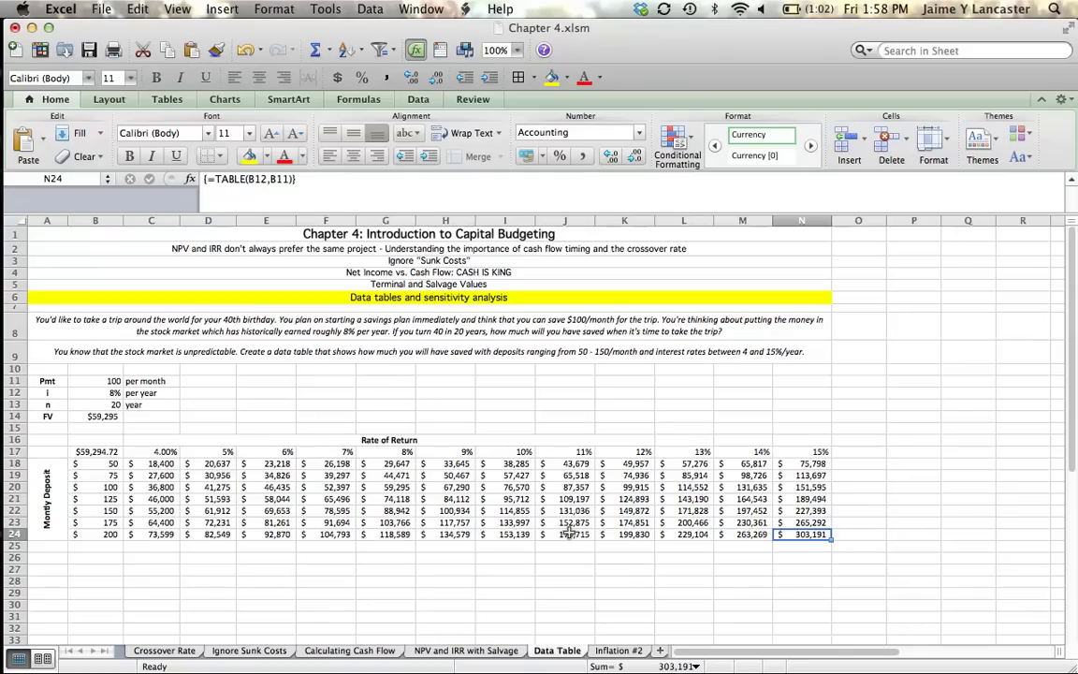
pyautogui.click(97, 465)
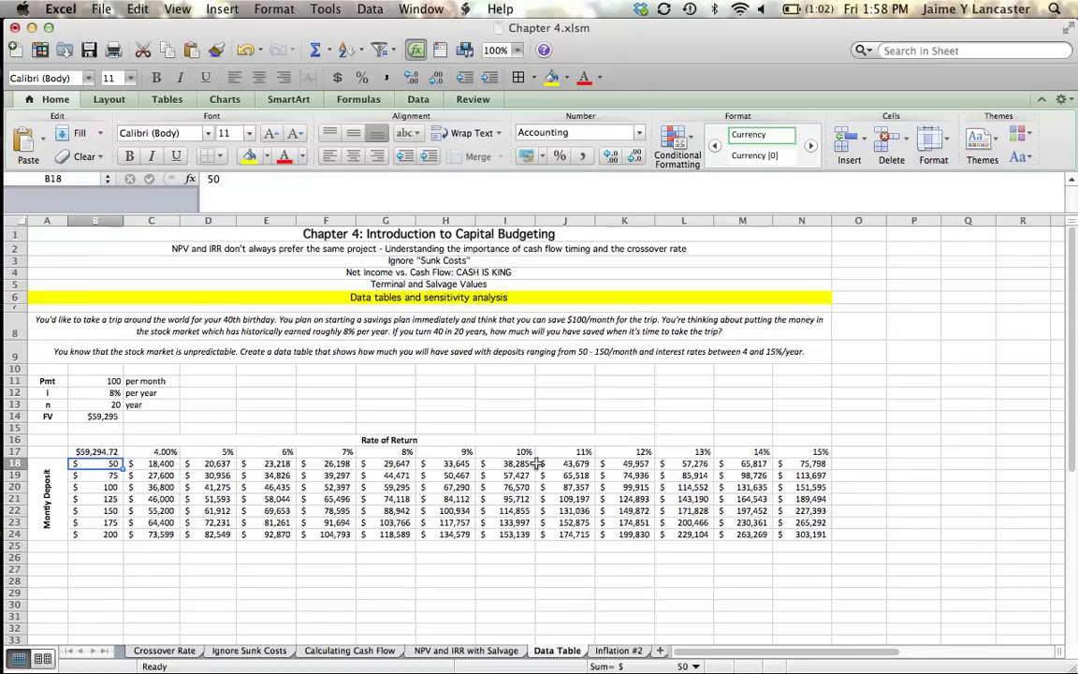
pyautogui.click(686, 464)
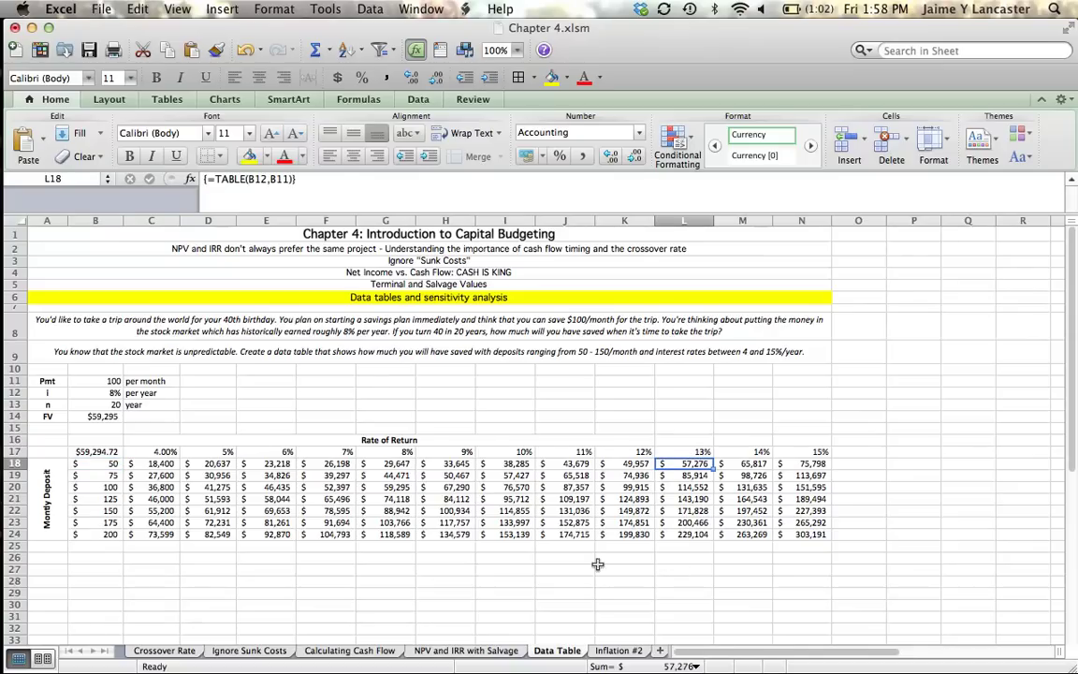
pyautogui.click(218, 501)
pyautogui.click(267, 499)
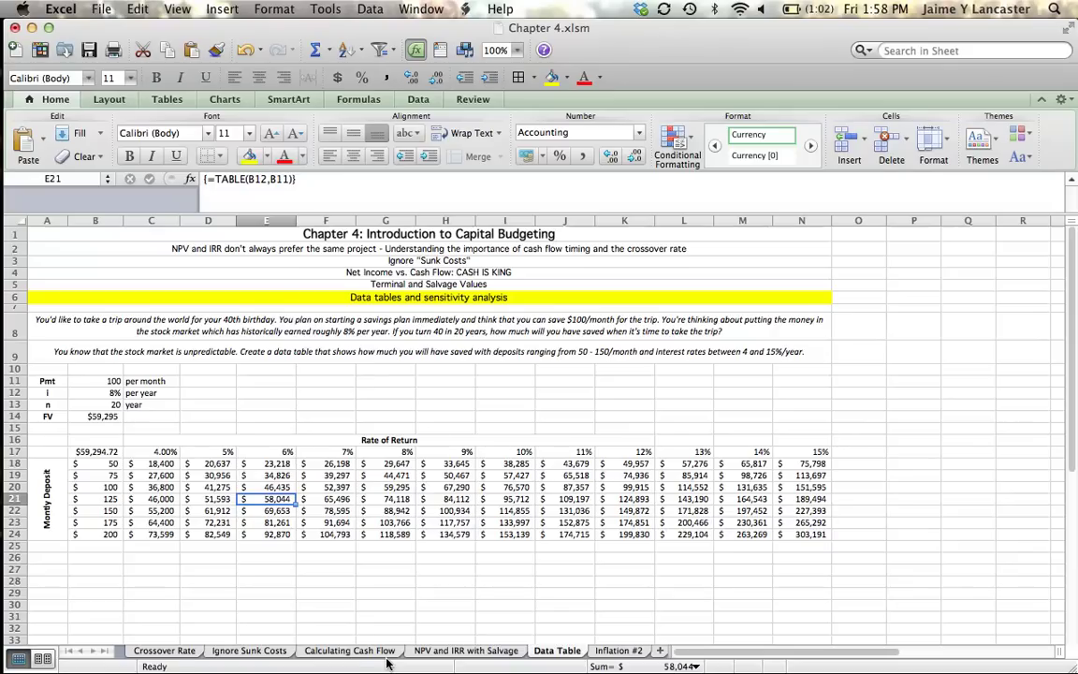
pyautogui.write('ml')
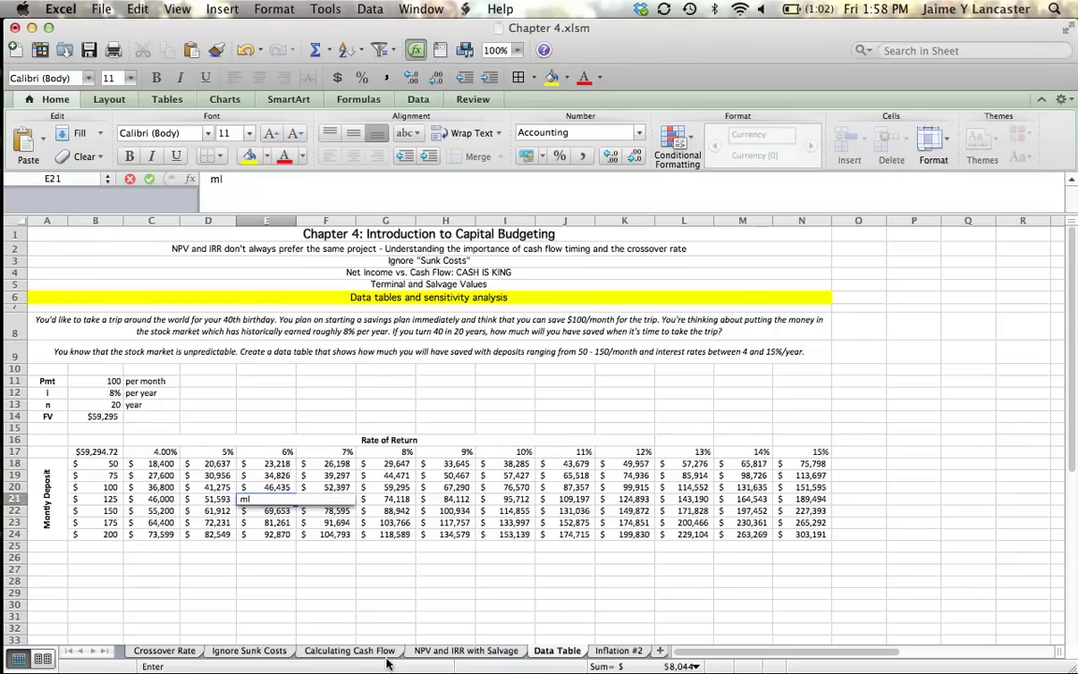
pyautogui.press('Return')
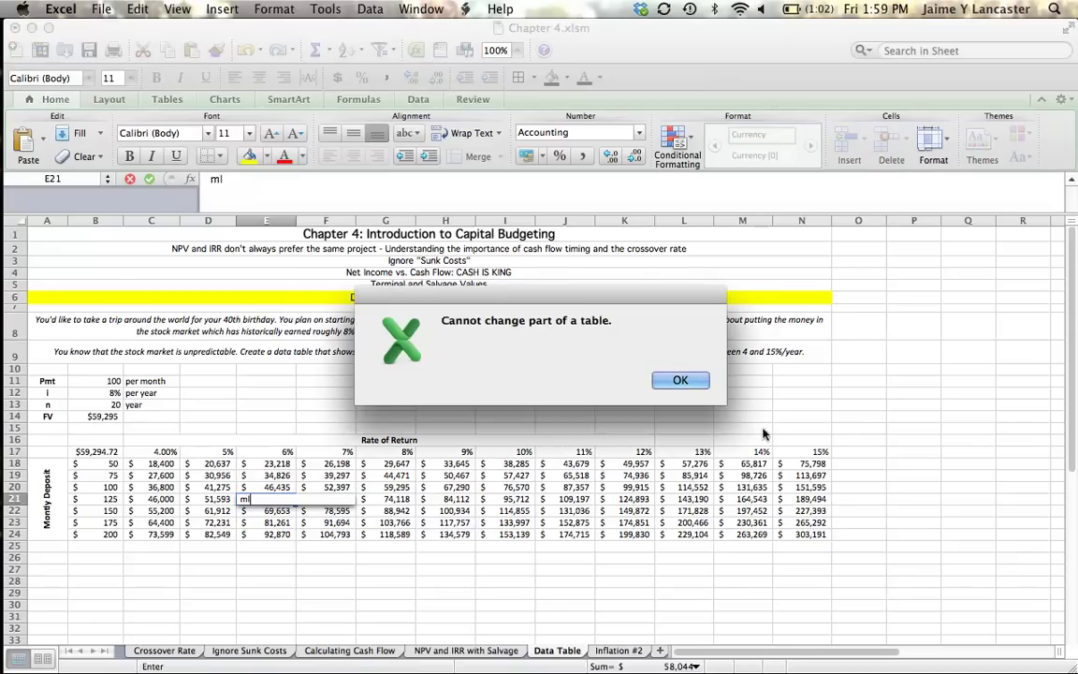
pyautogui.click(680, 380)
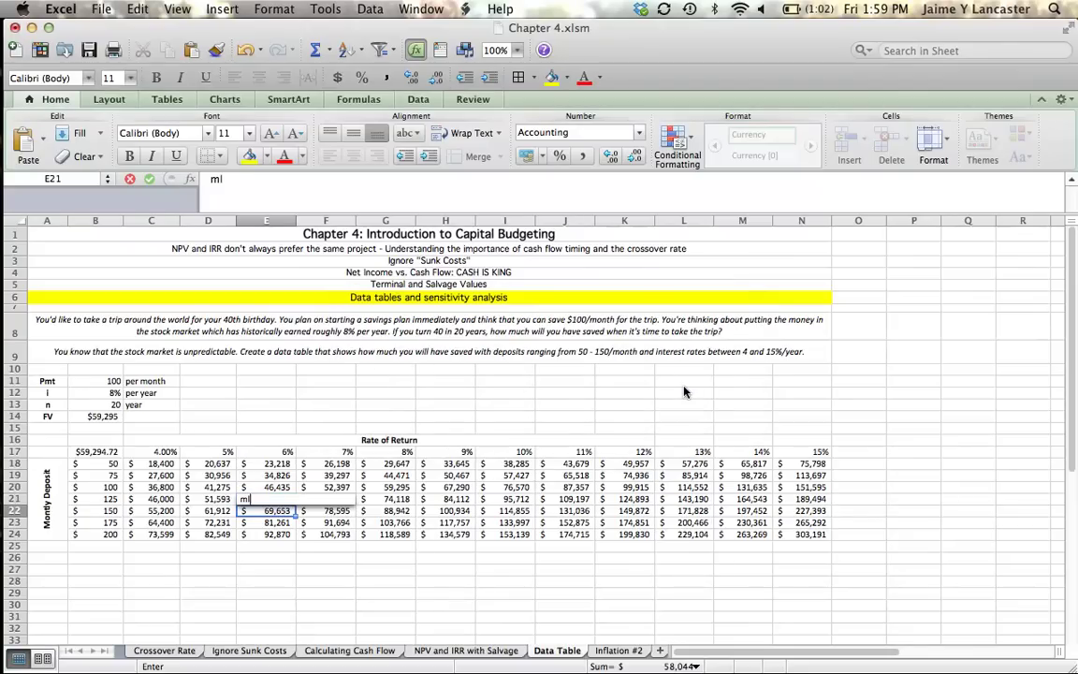
pyautogui.click(259, 604)
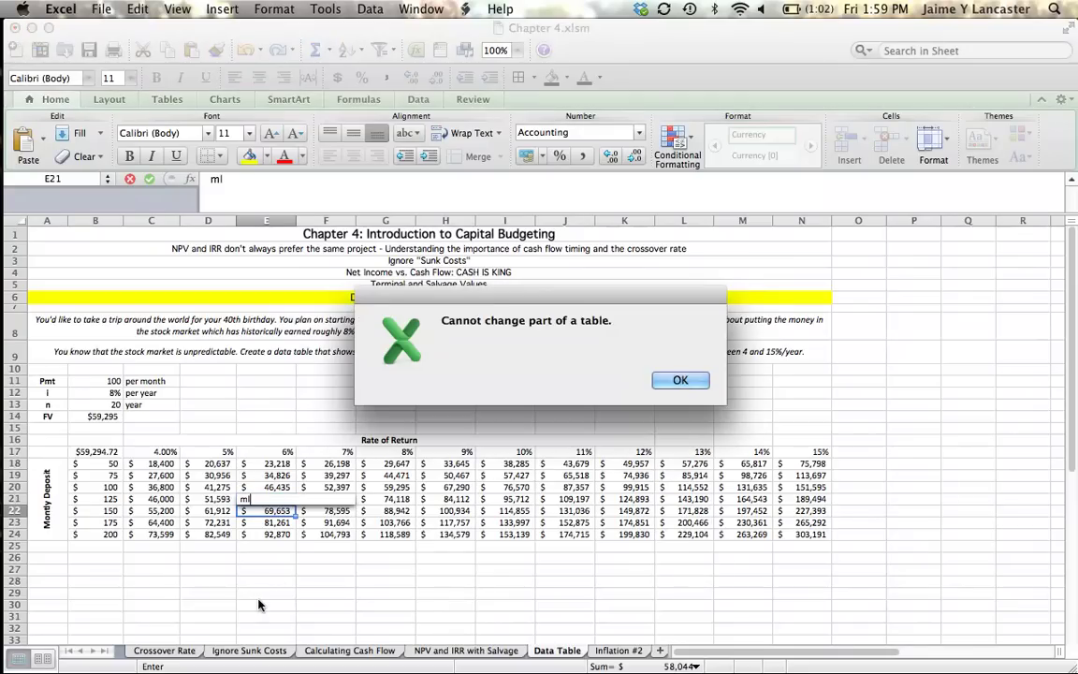
pyautogui.press('Return')
pyautogui.click(259, 604)
pyautogui.click(260, 604)
pyautogui.press('Return')
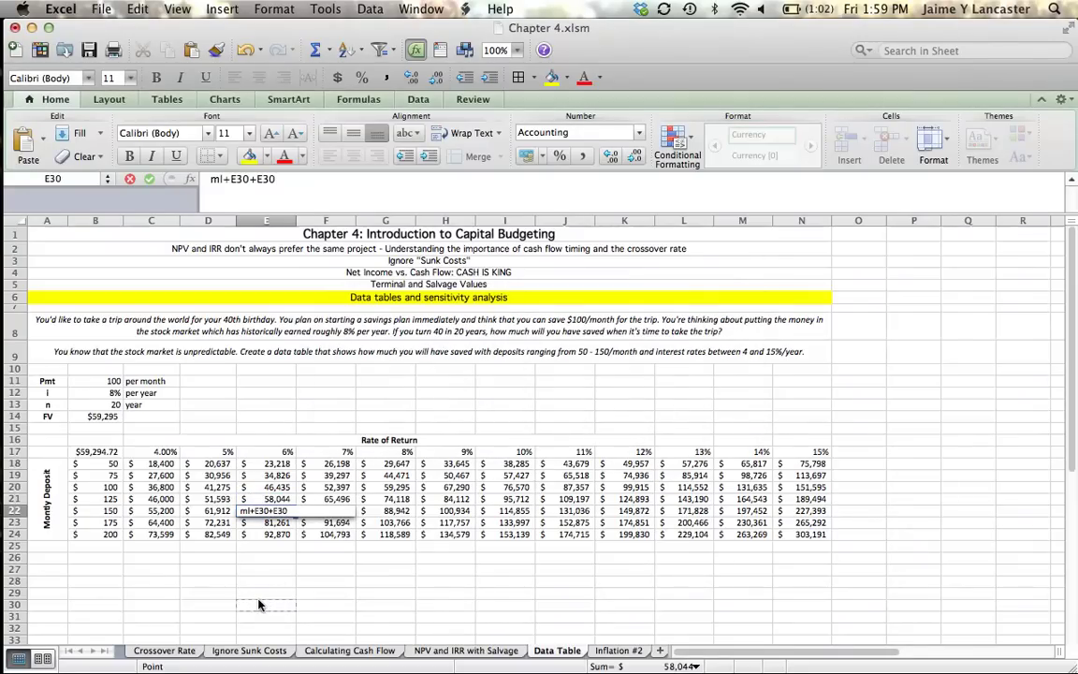
pyautogui.press('BackSpace')
pyautogui.press('BackSpace')
pyautogui.press('BackSpace')
pyautogui.press('BackSpace')
pyautogui.press('BackSpace')
pyautogui.press('BackSpace')
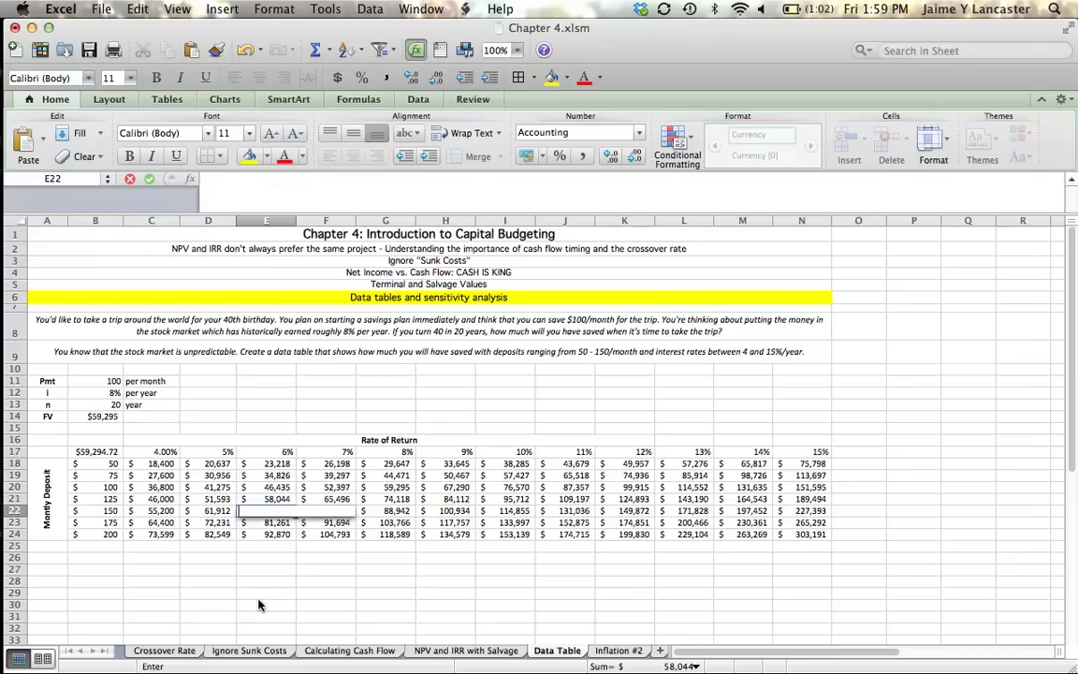
pyautogui.press('Return')
pyautogui.press('Return')
pyautogui.press('Return')
pyautogui.press('Return')
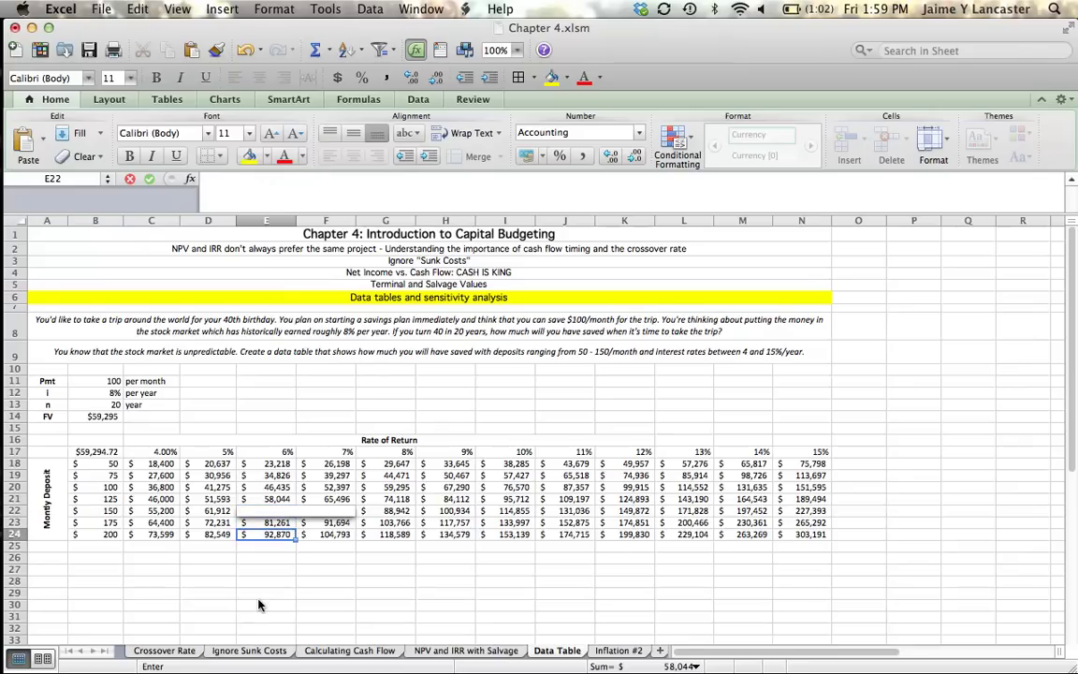
pyautogui.click(256, 599)
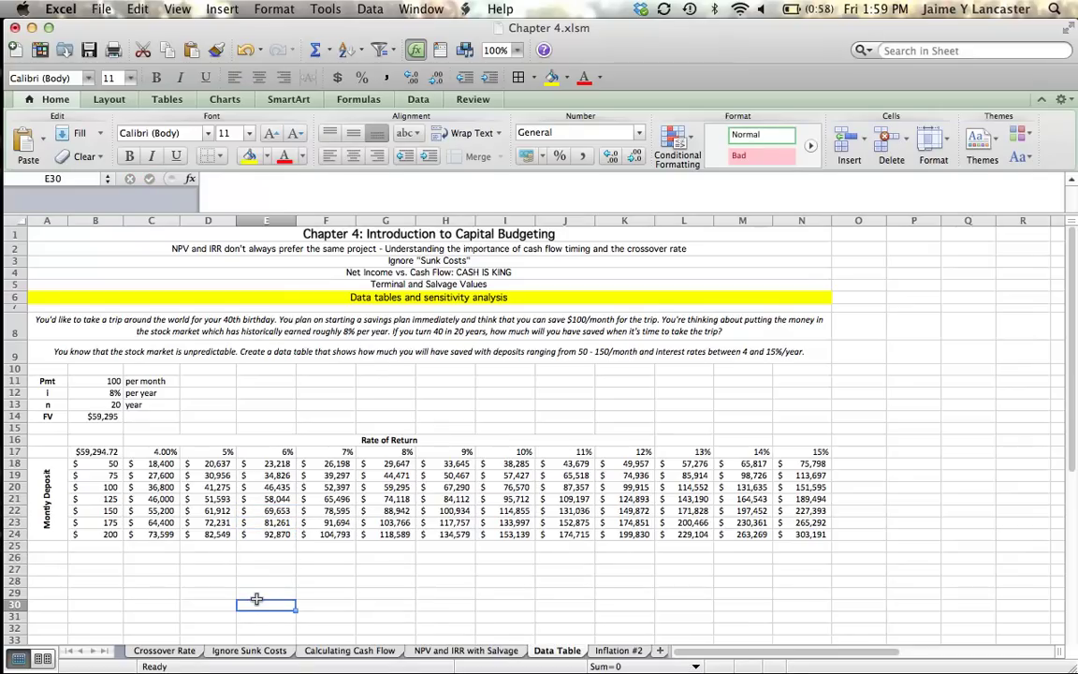
pyautogui.click(300, 486)
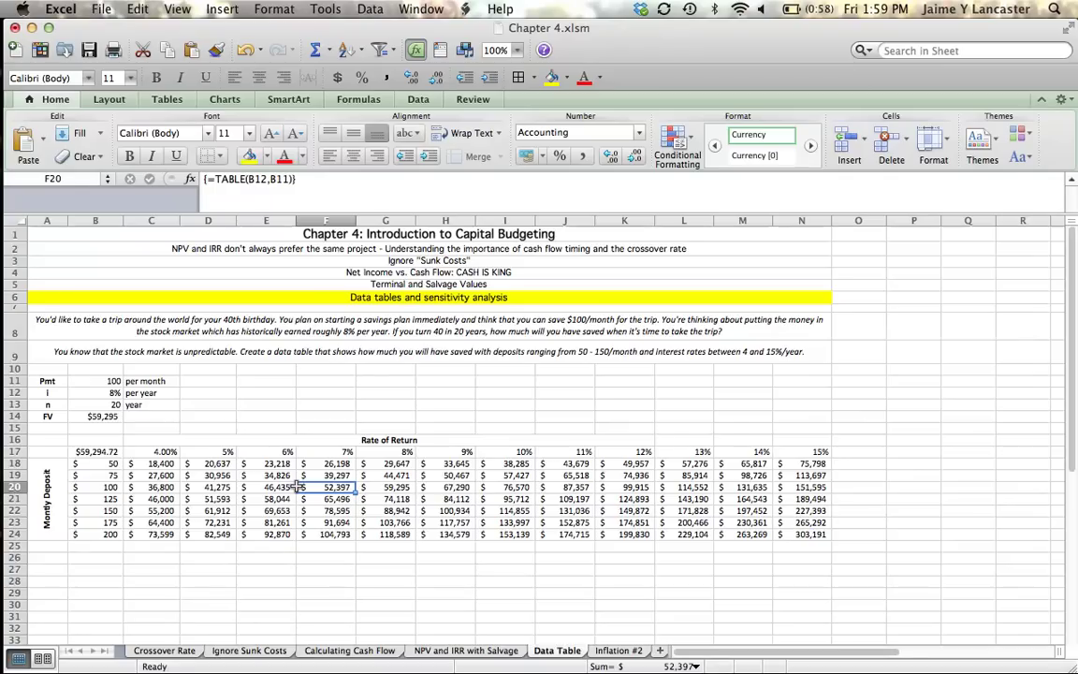
pyautogui.press('BackSpace')
pyautogui.press('Return')
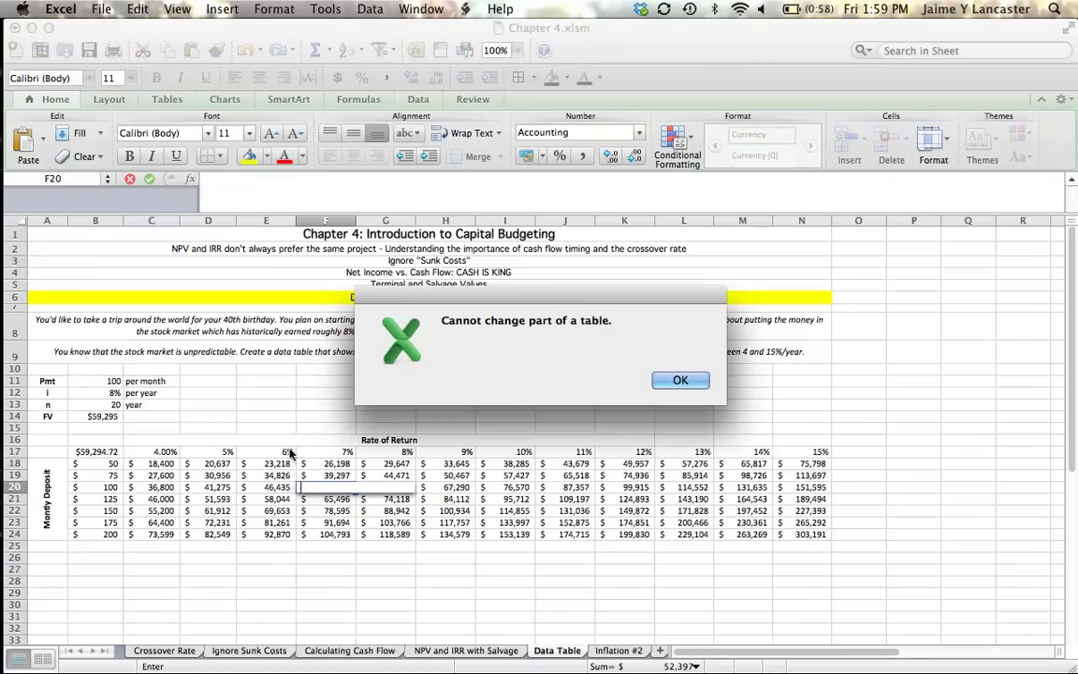
pyautogui.click(670, 380)
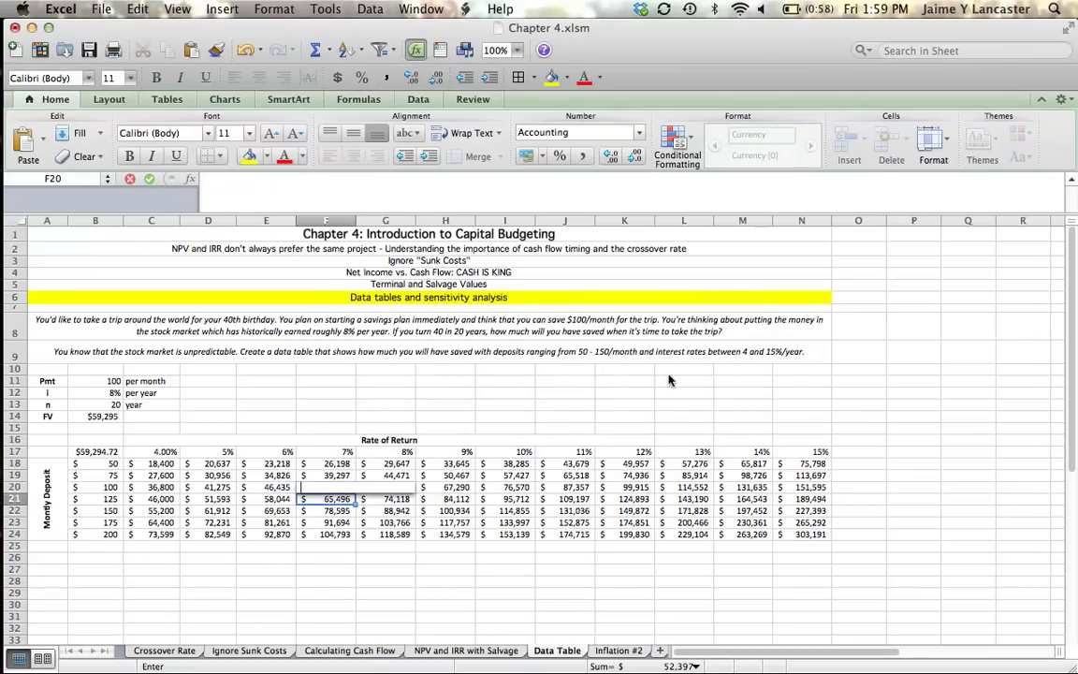
pyautogui.press('Escape')
pyautogui.press('Down')
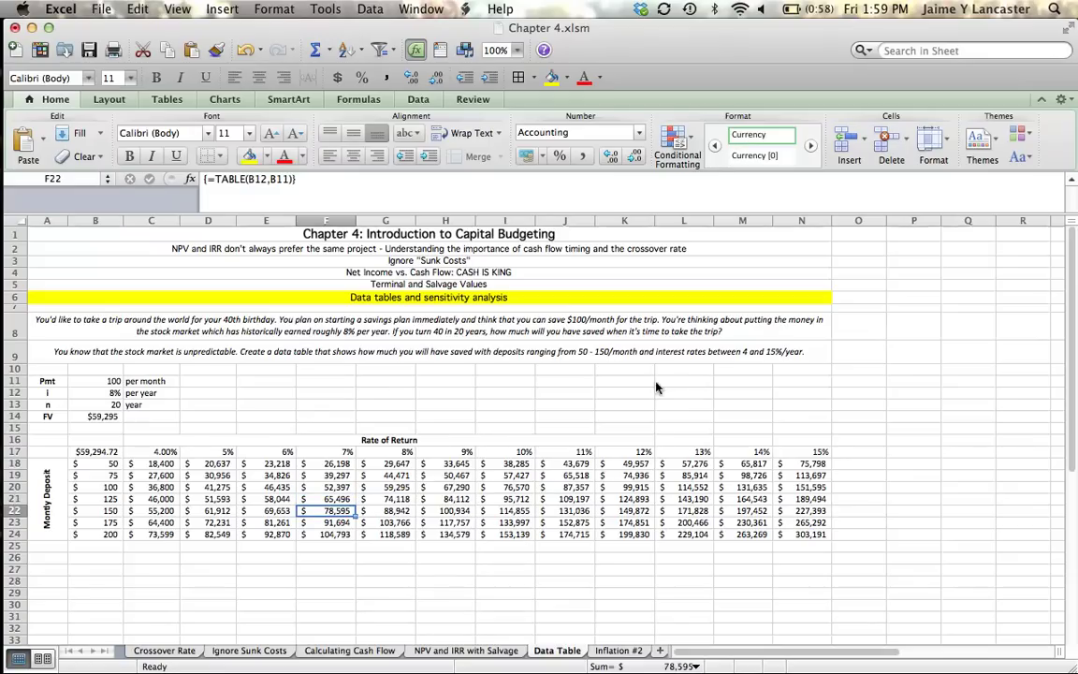
pyautogui.click(242, 572)
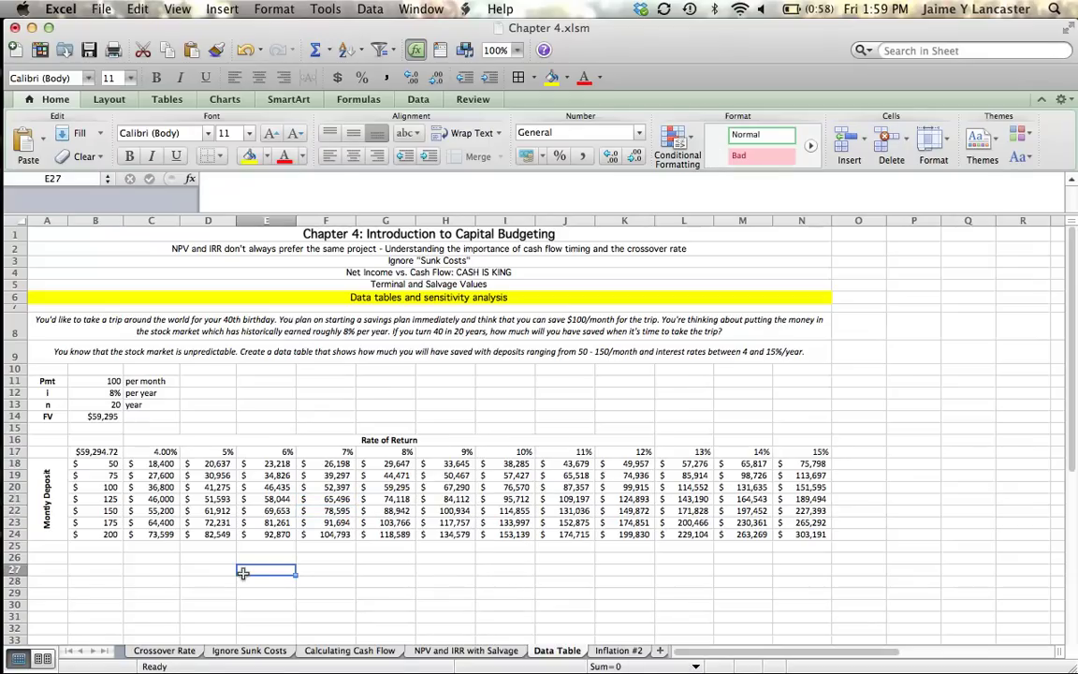